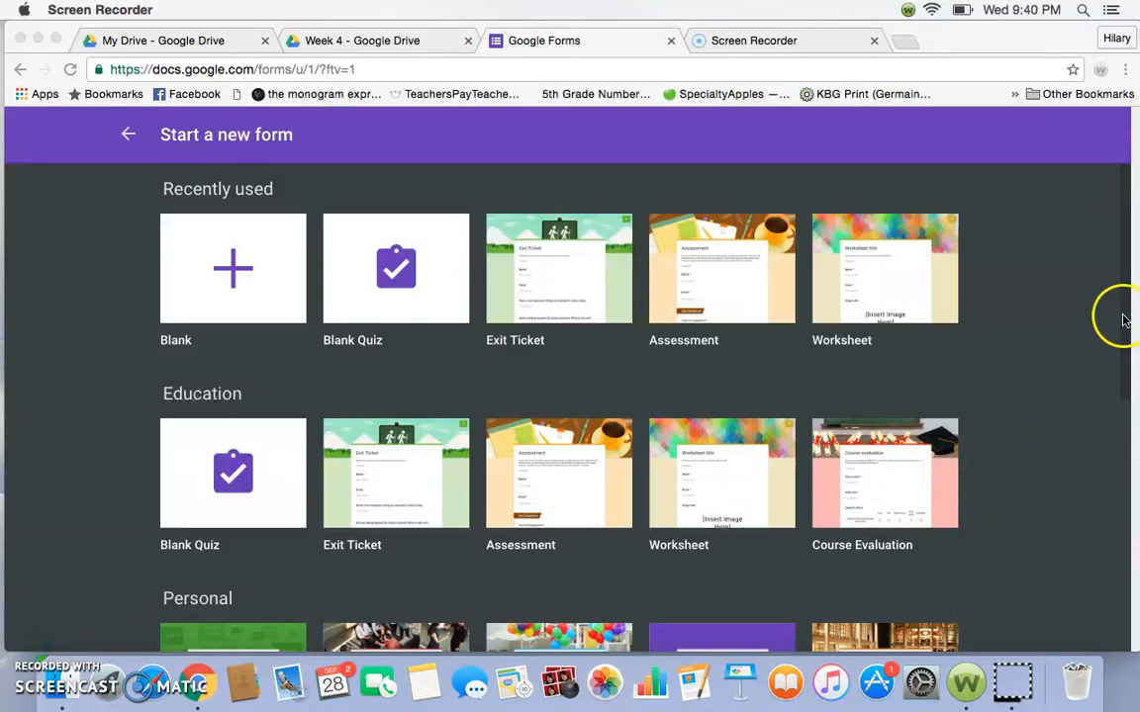
- Look through the form templates and create a new blank form
scroll(984, 429, "down", 5)
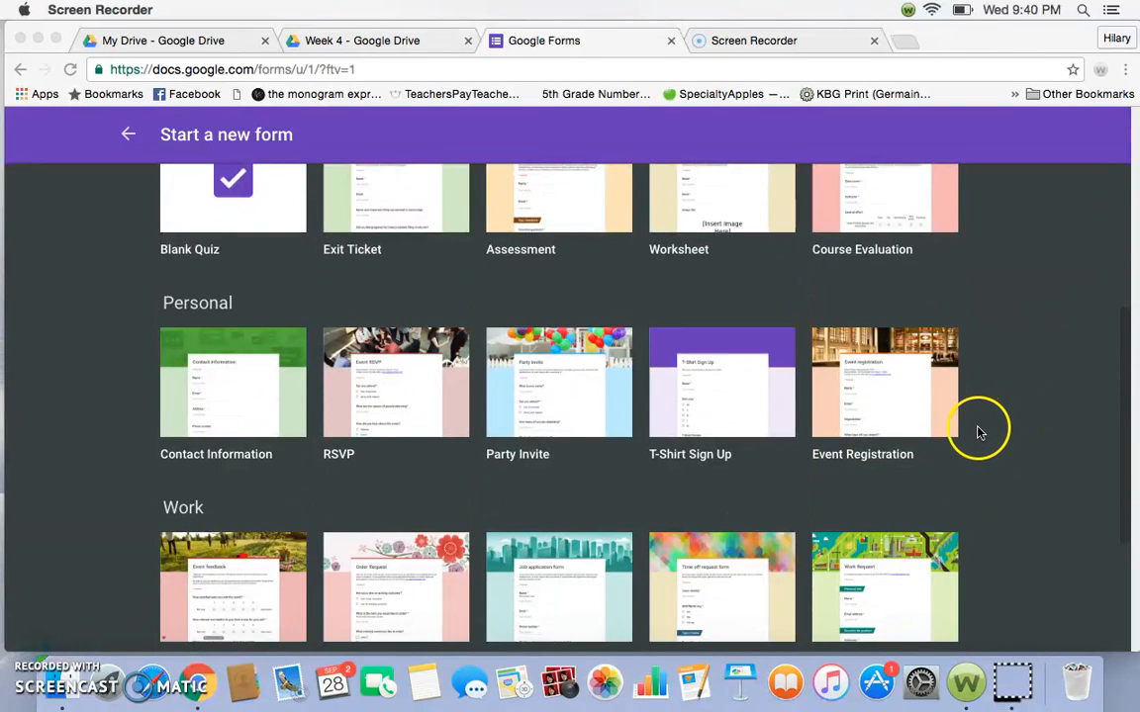
scroll(979, 432, "down", 3)
scroll(974, 432, "down", 1)
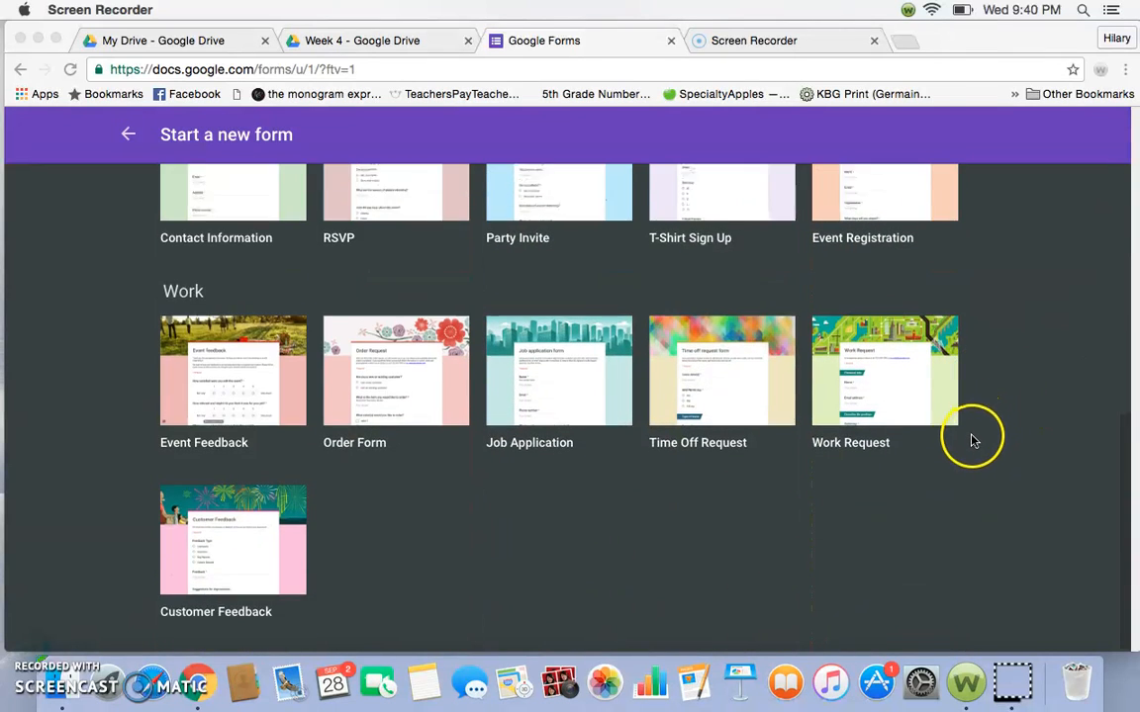
scroll(970, 441, "up", 10)
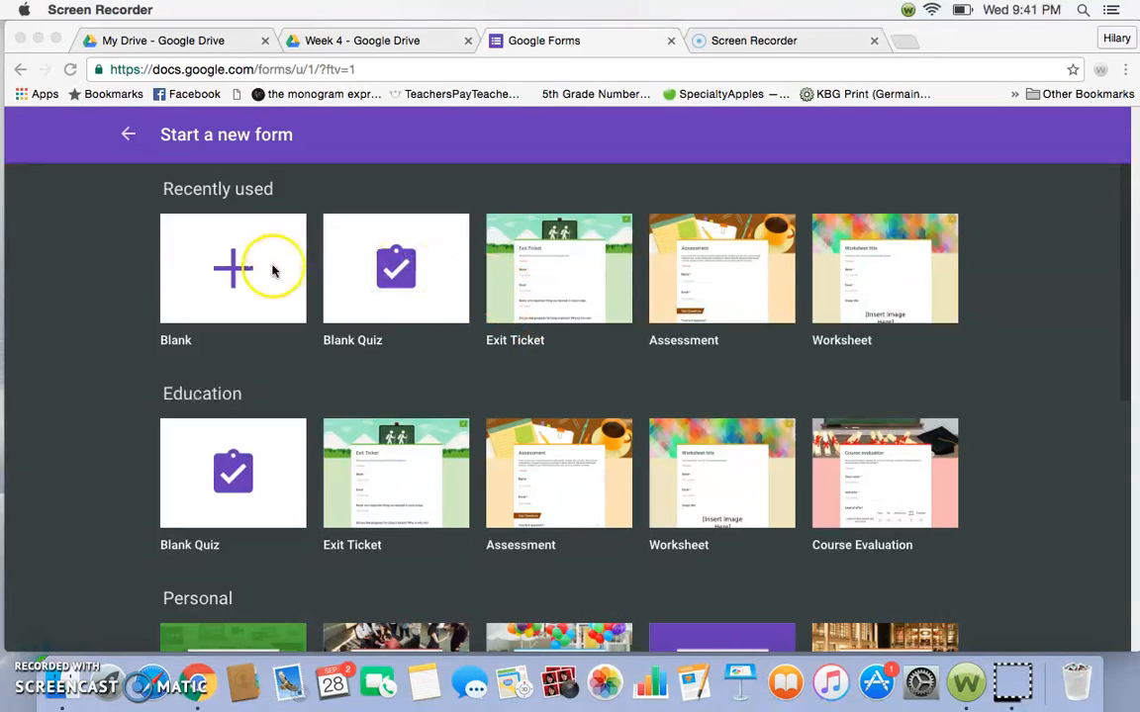
left_click(231, 270)
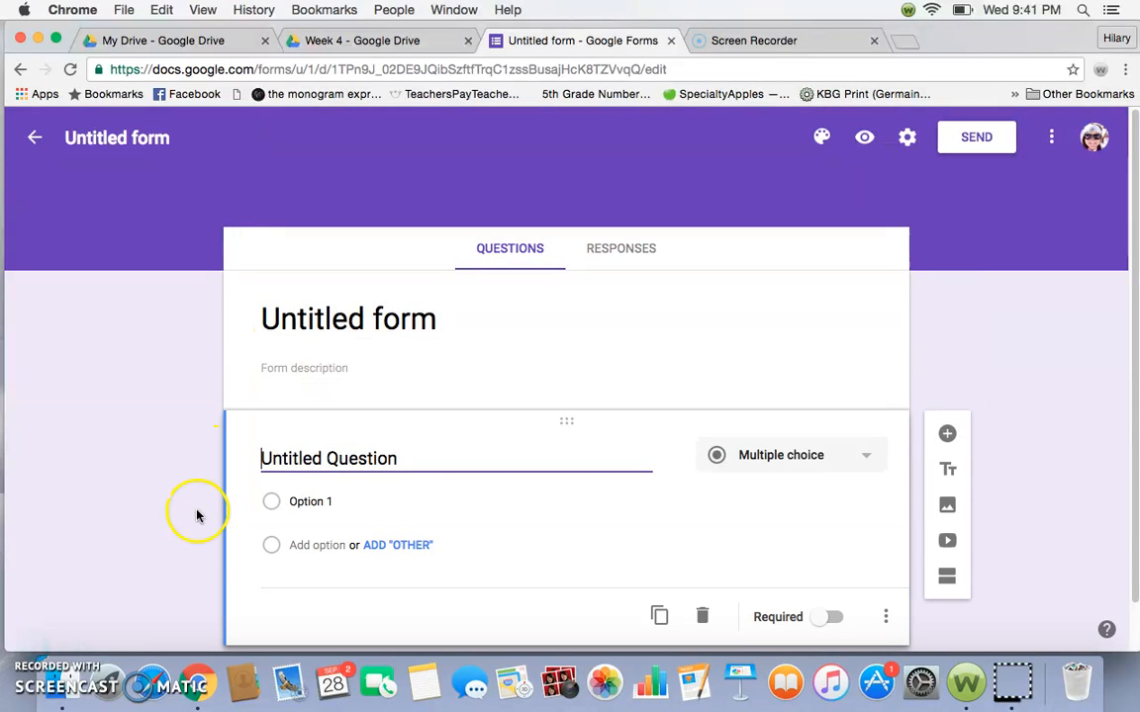
- Title the form "Math Quiz: Adding Whole Numbers" and add a new question below the title
left_click(40, 649)
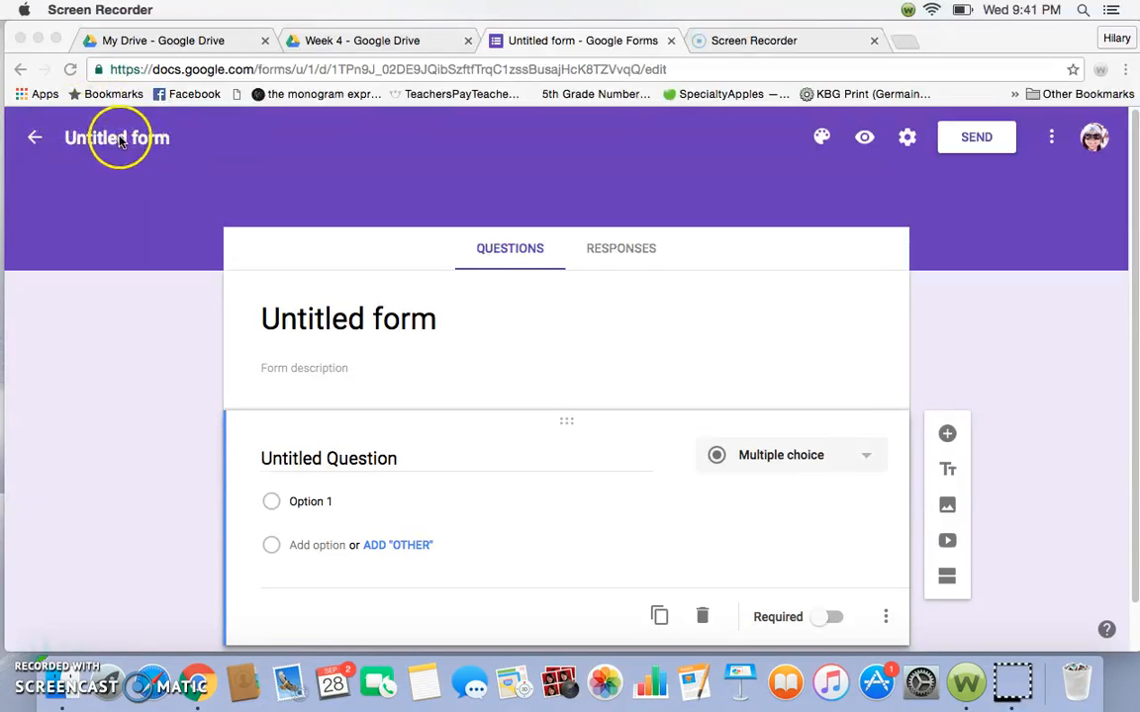
left_click(116, 139)
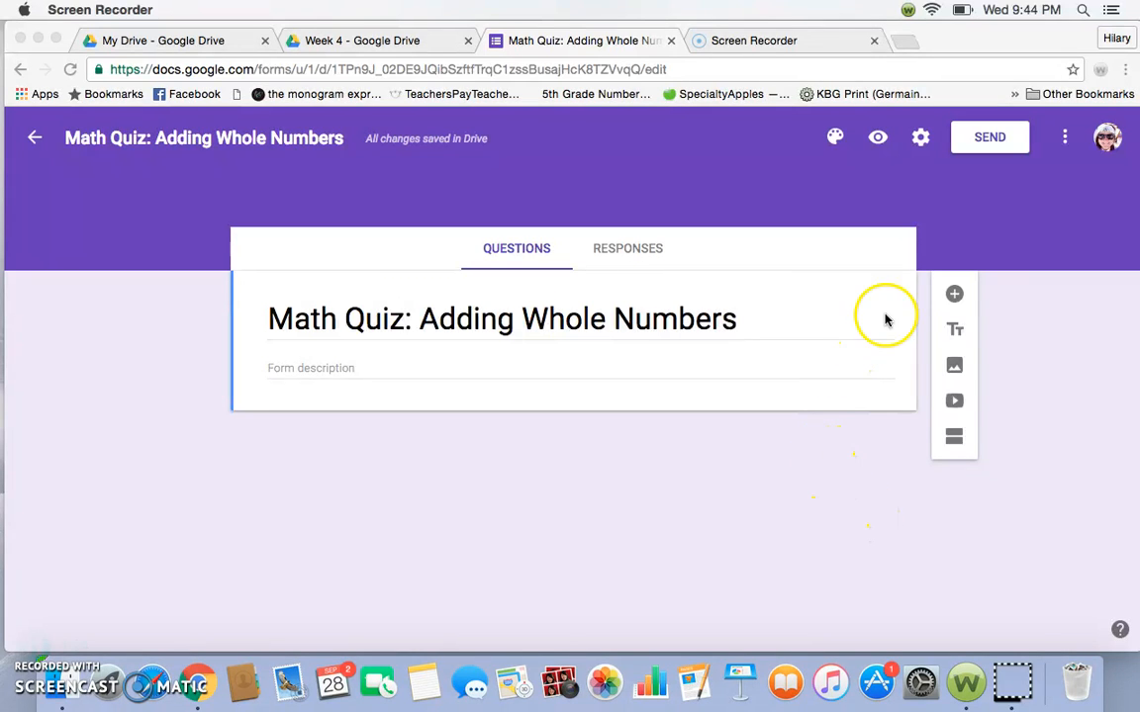
left_click(955, 296)
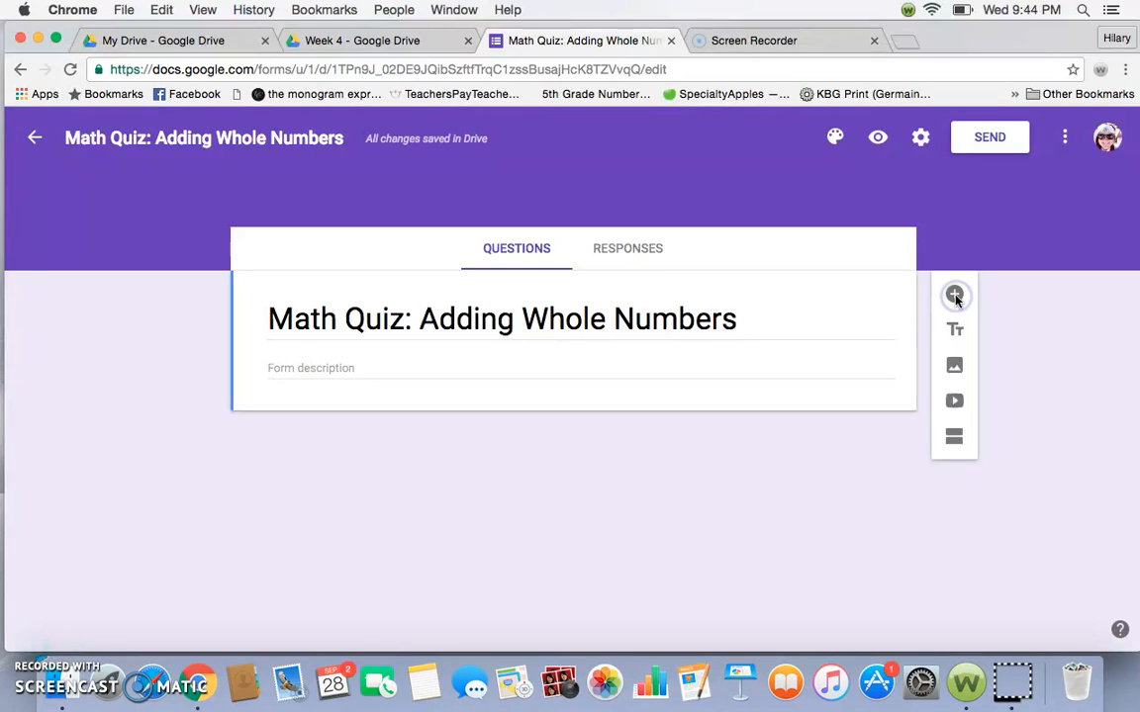
left_click(955, 296)
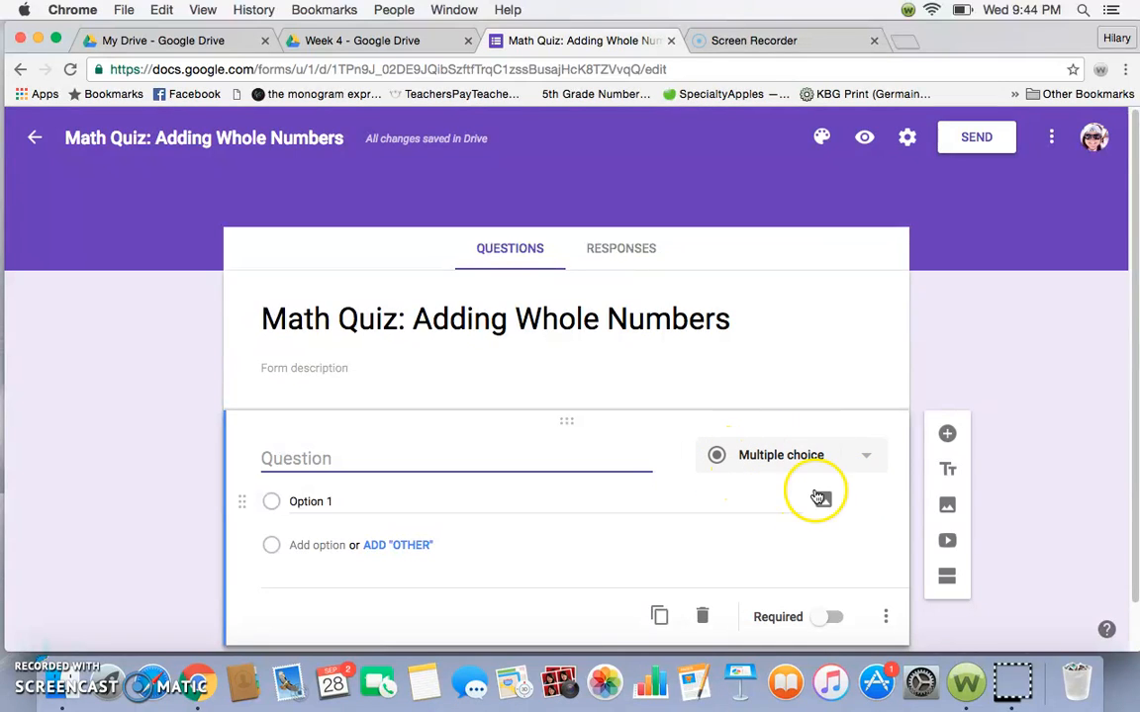
- Review the available question types and choose Multiple choice for the new question
left_click(868, 460)
left_click(819, 362)
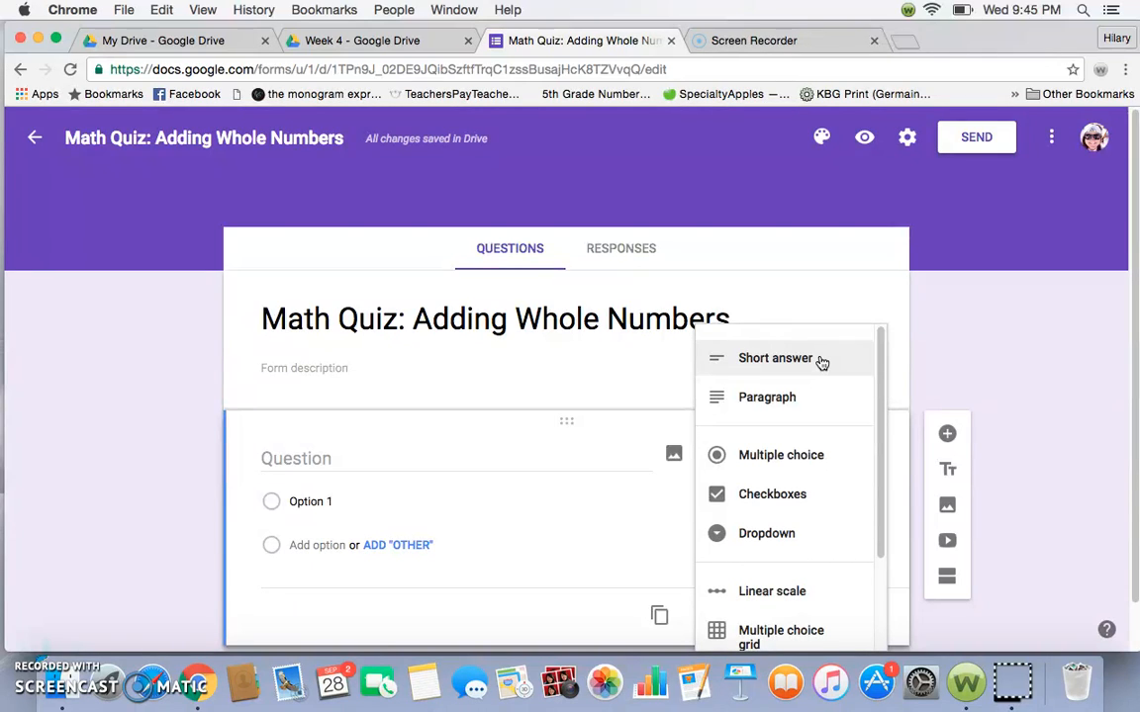
left_click(815, 395)
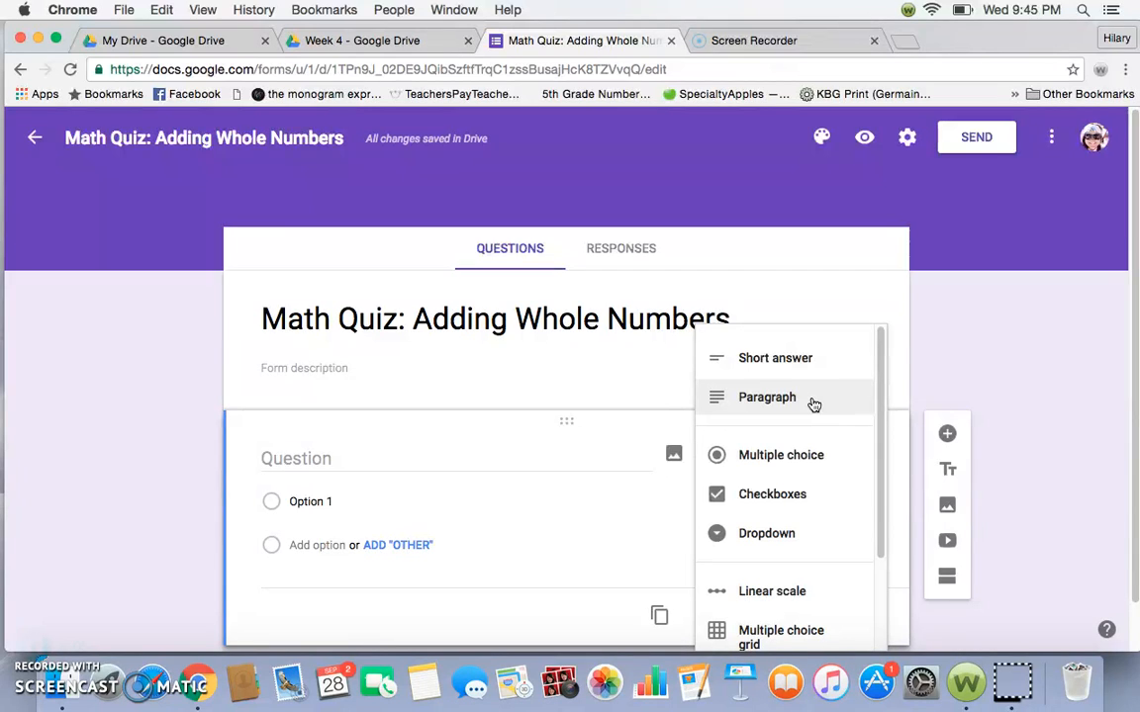
left_click(814, 473)
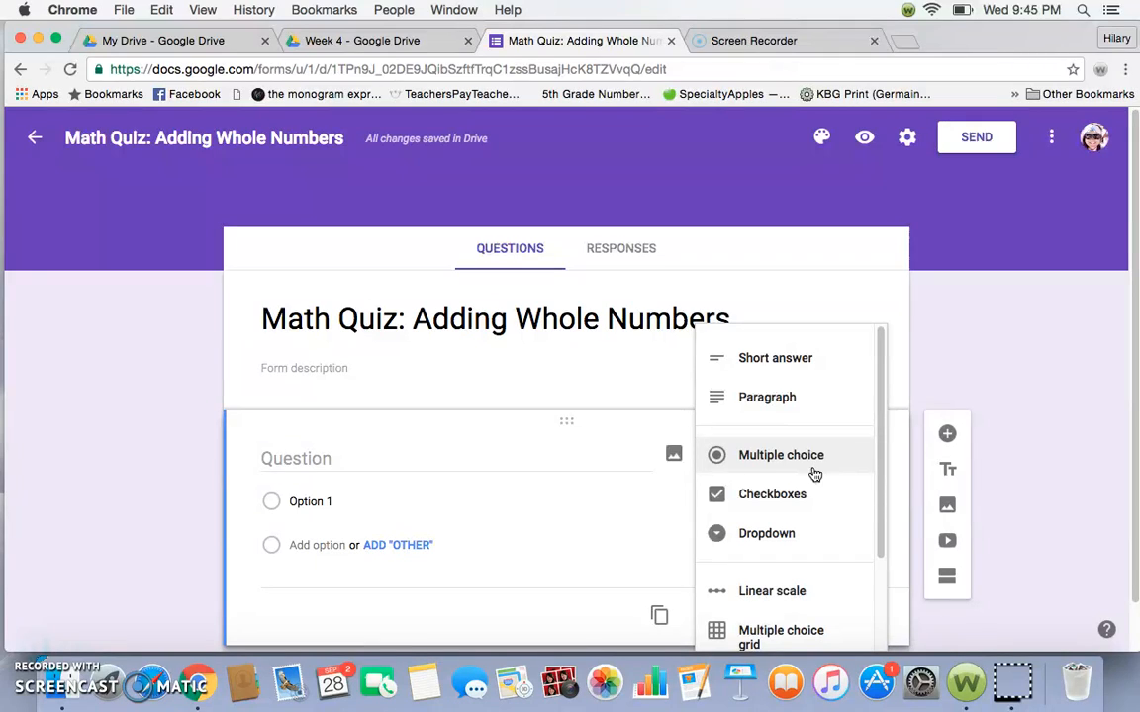
left_click(803, 503)
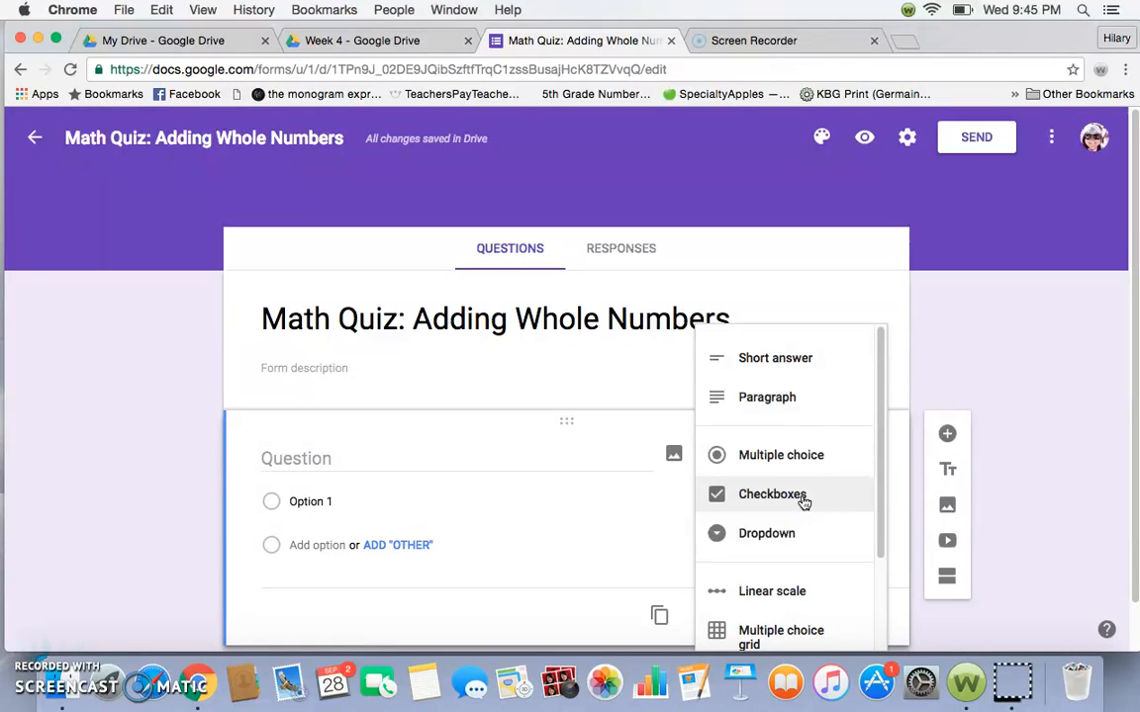
left_click(783, 543)
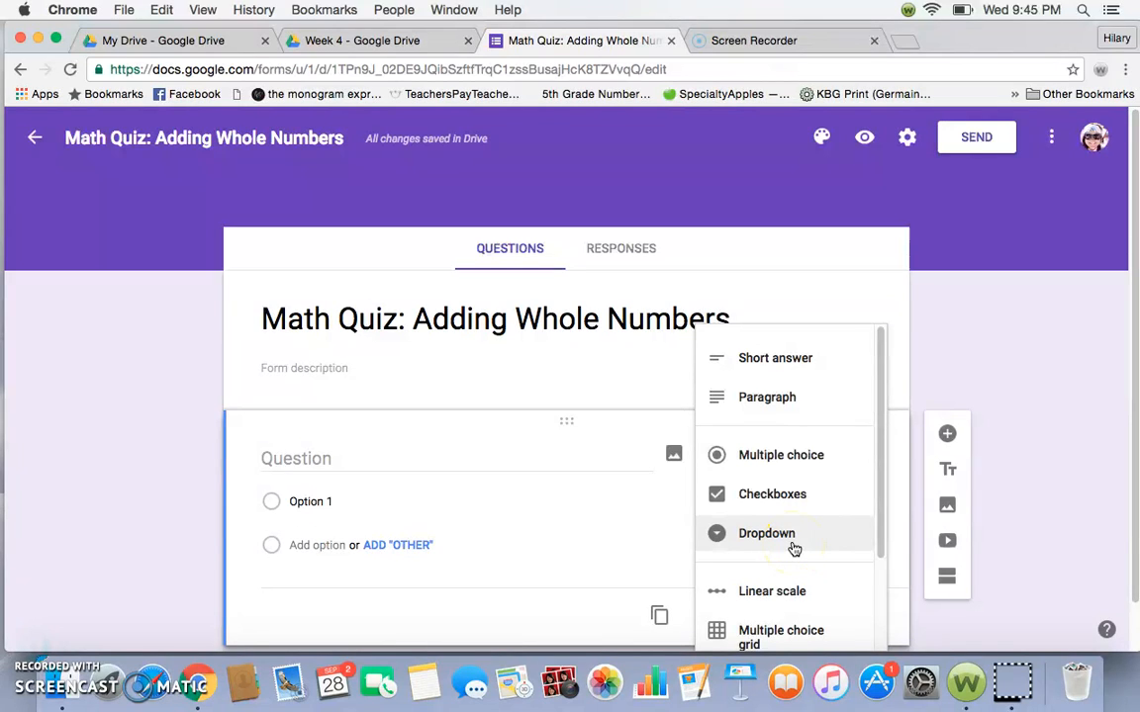
left_click_drag(879, 483, 865, 570)
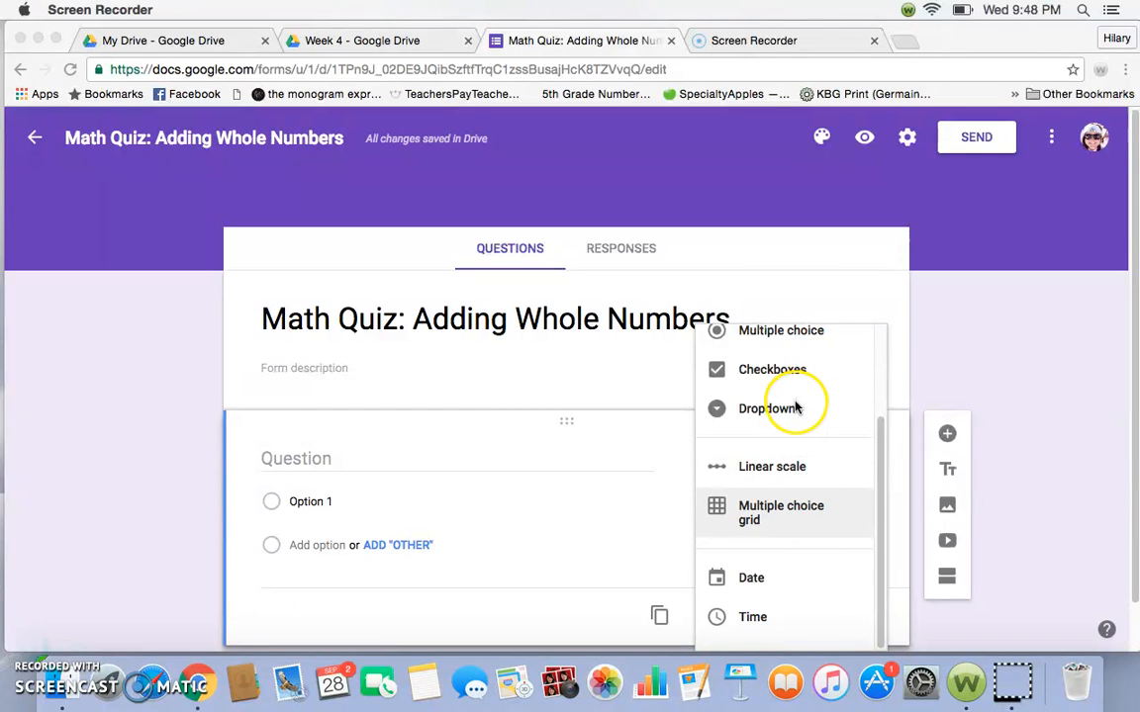
scroll(797, 408, "up", 1)
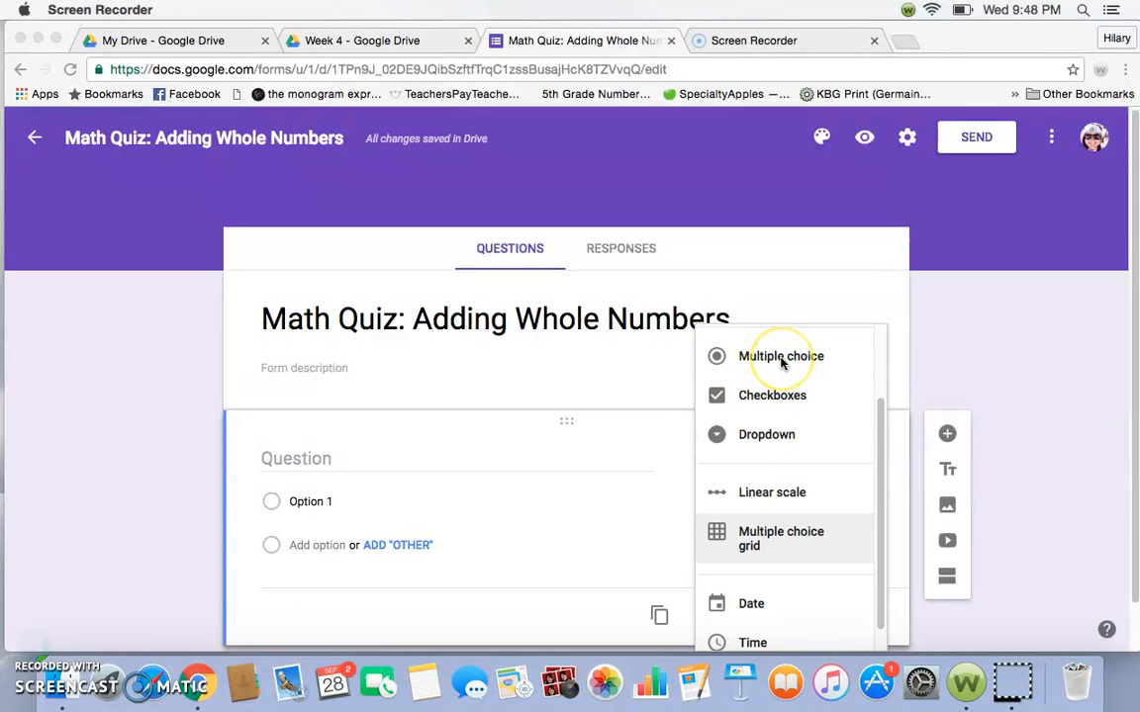
left_click(781, 360)
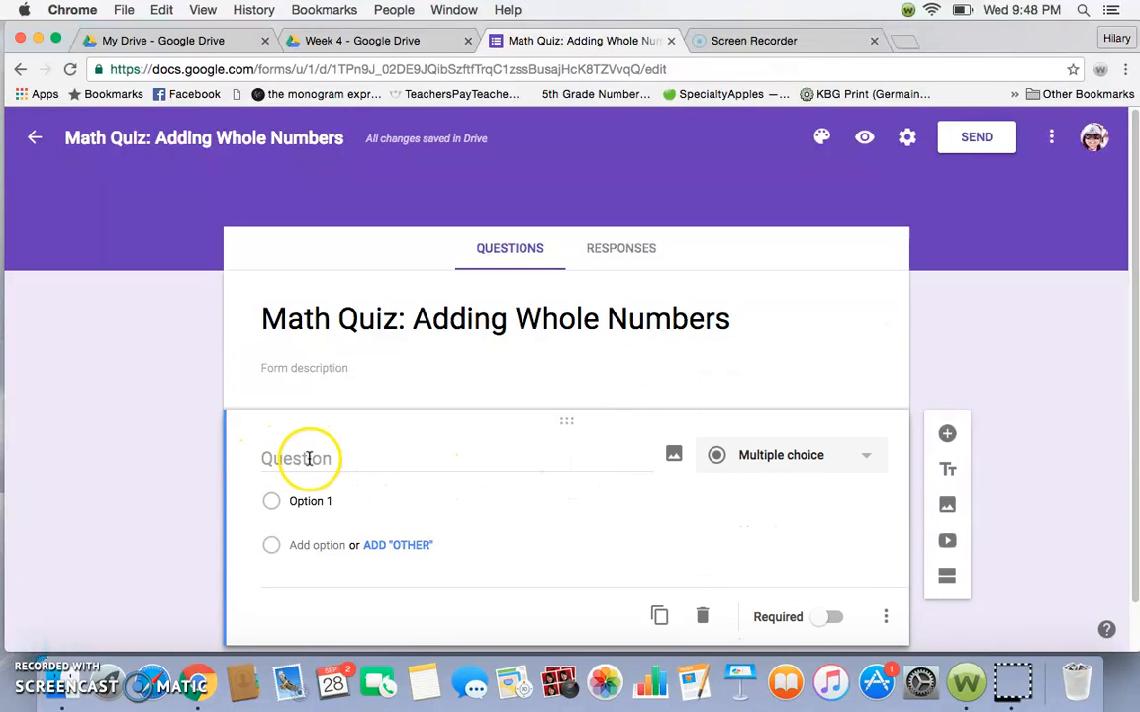
- Write the question "What is a reasonable estimate for 456 + 231?" with the answer options 400, 700 and 800
left_click(340, 458)
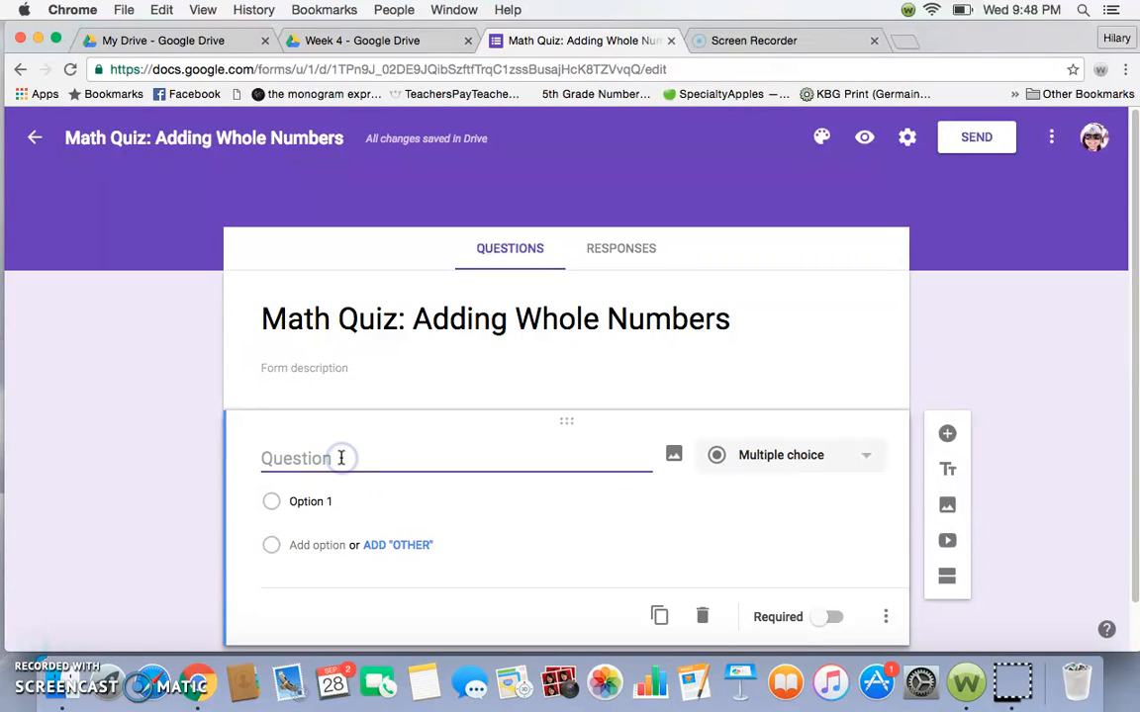
left_click(72, 623)
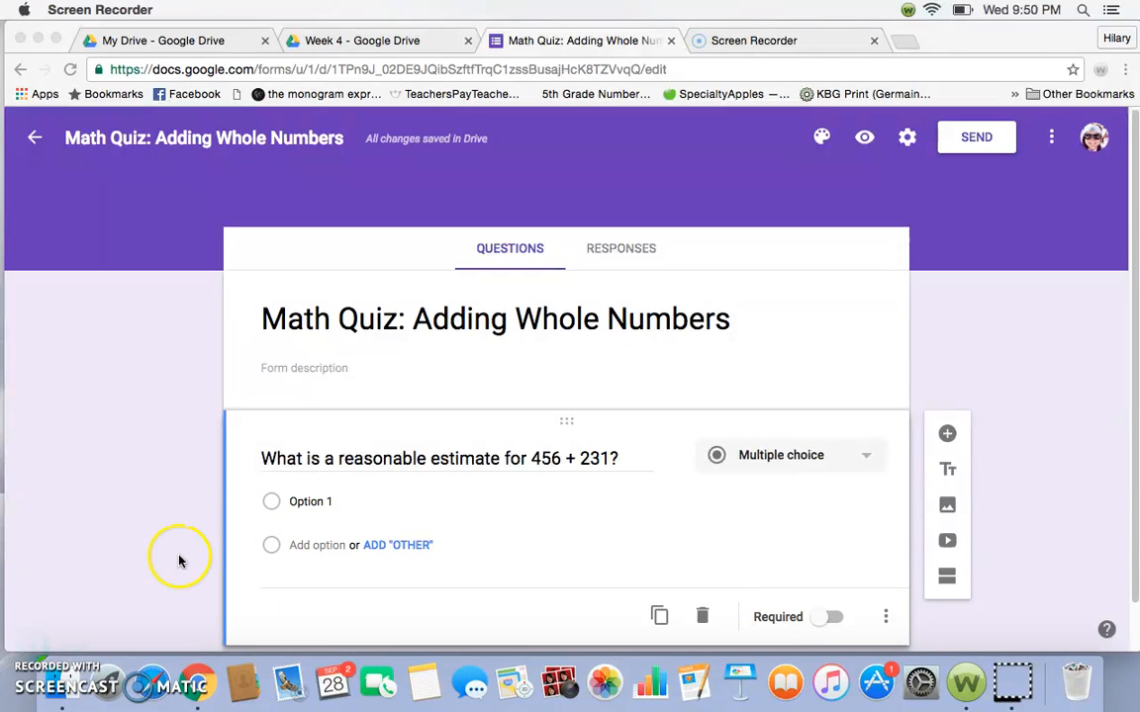
left_click(312, 502)
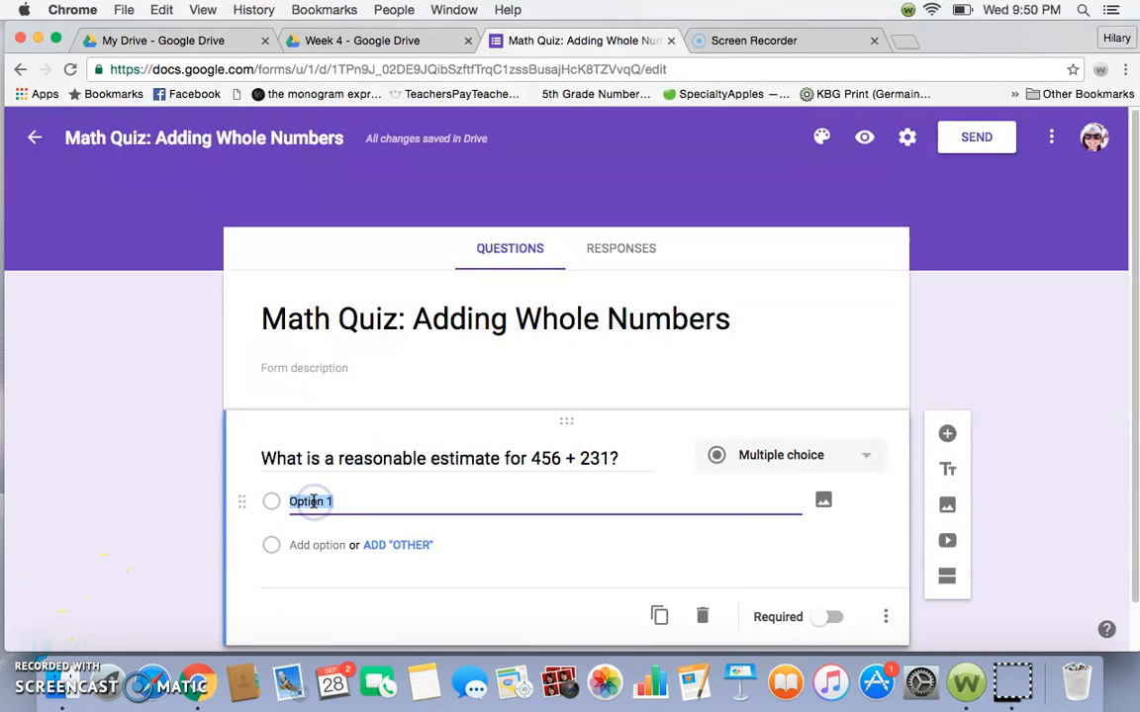
type("400")
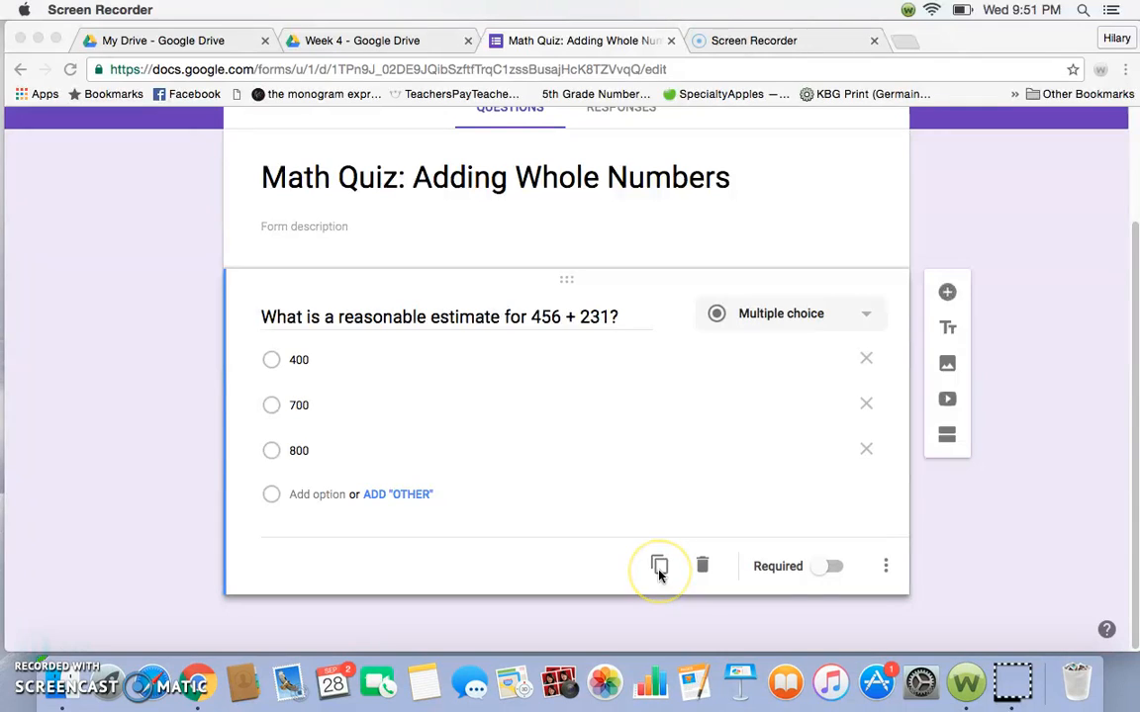
- Make the multiple choice estimate question required
left_click(821, 571)
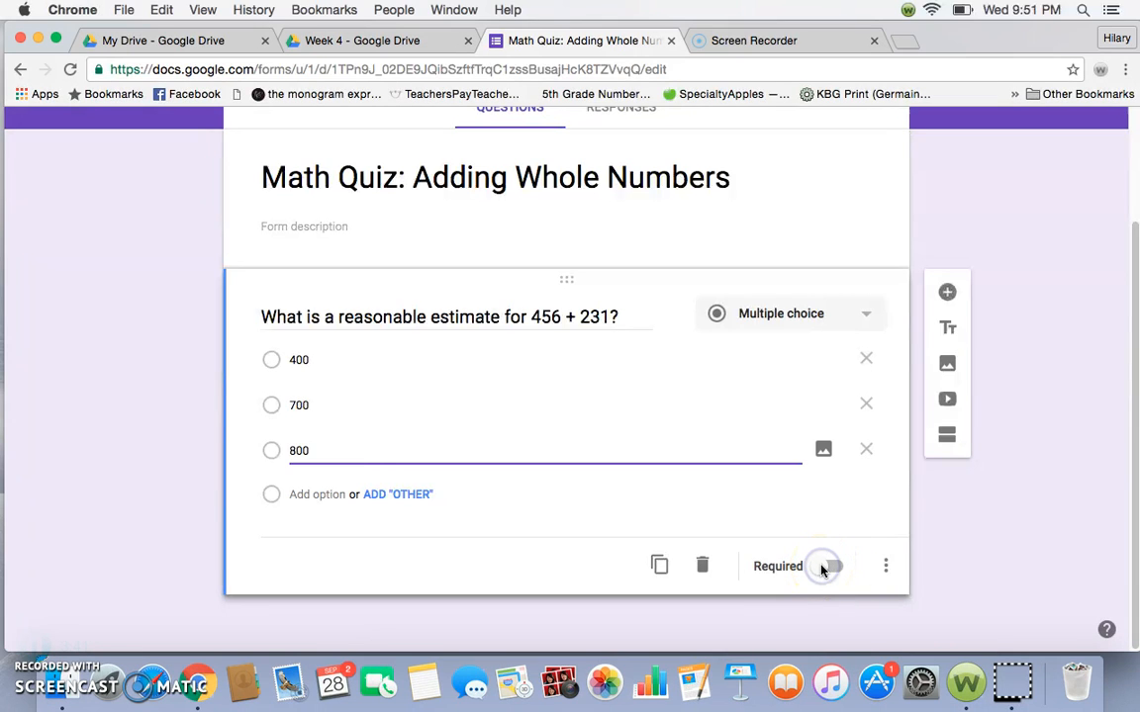
left_click(822, 570)
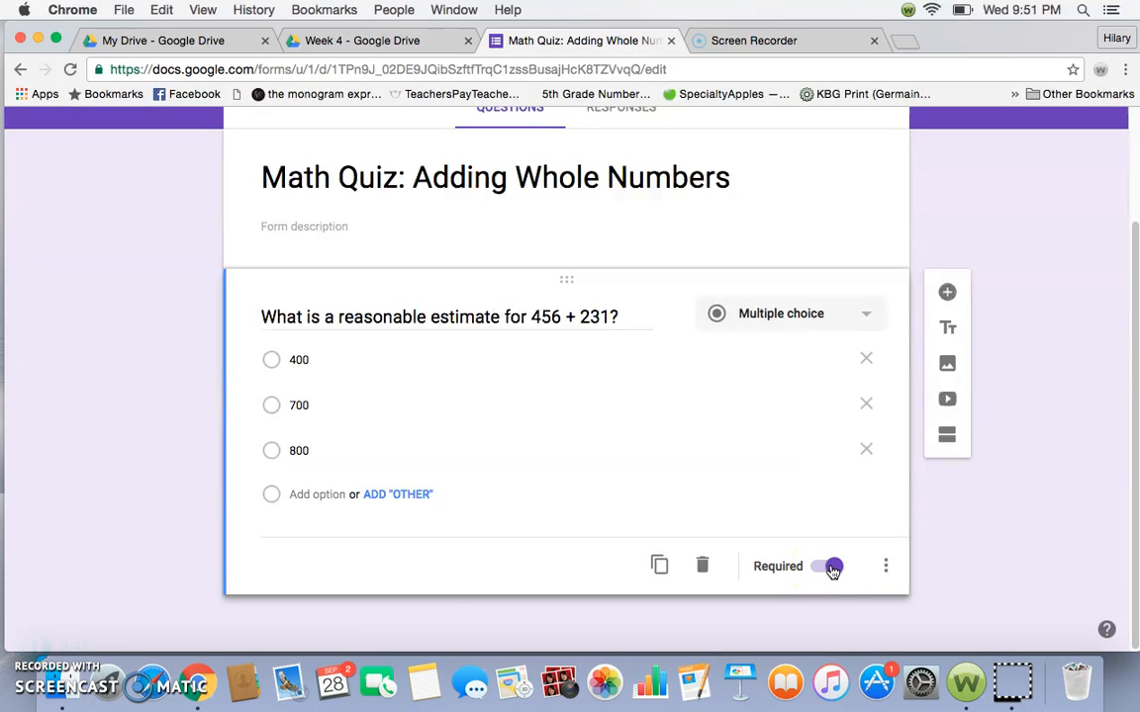
left_click(37, 646)
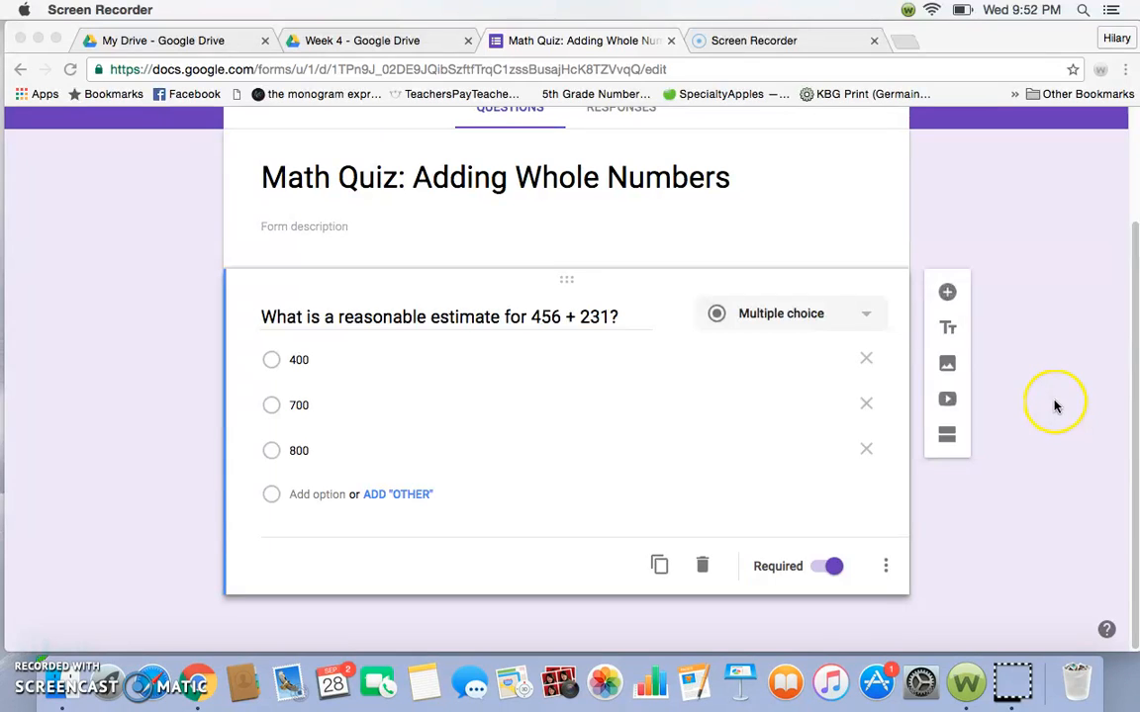
- Add a required Paragraph question reading "Explain how you were able to determine a reasonable estimate for the above question."
left_click(737, 477)
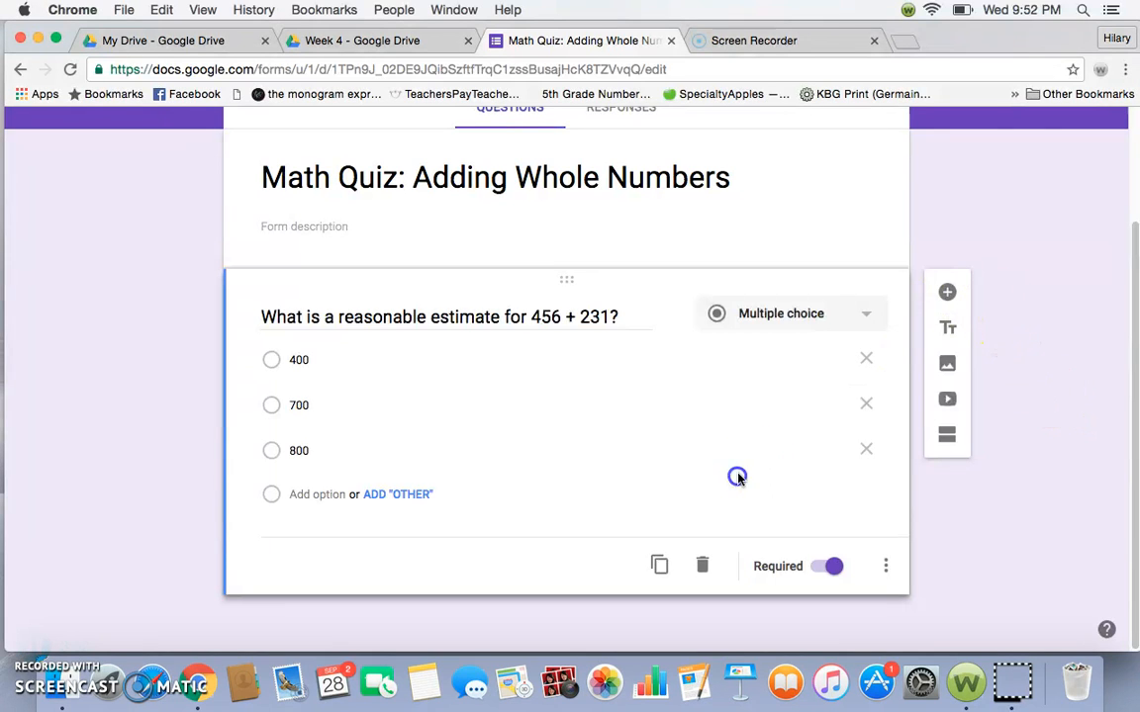
left_click(950, 293)
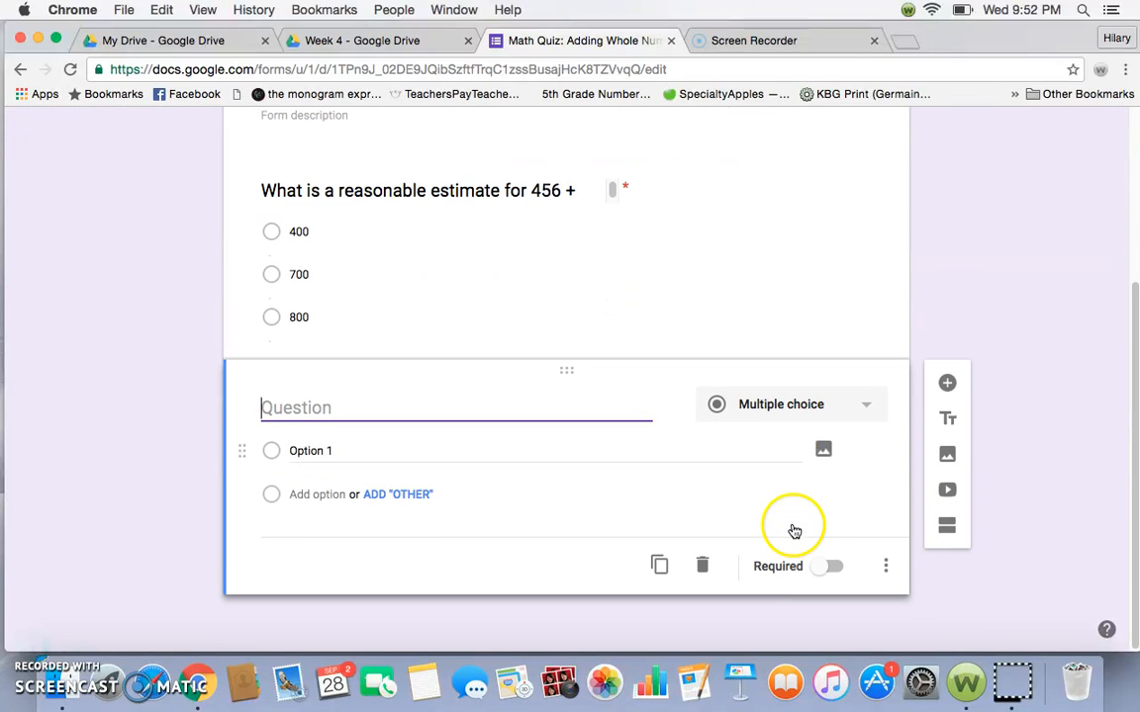
left_click(840, 404)
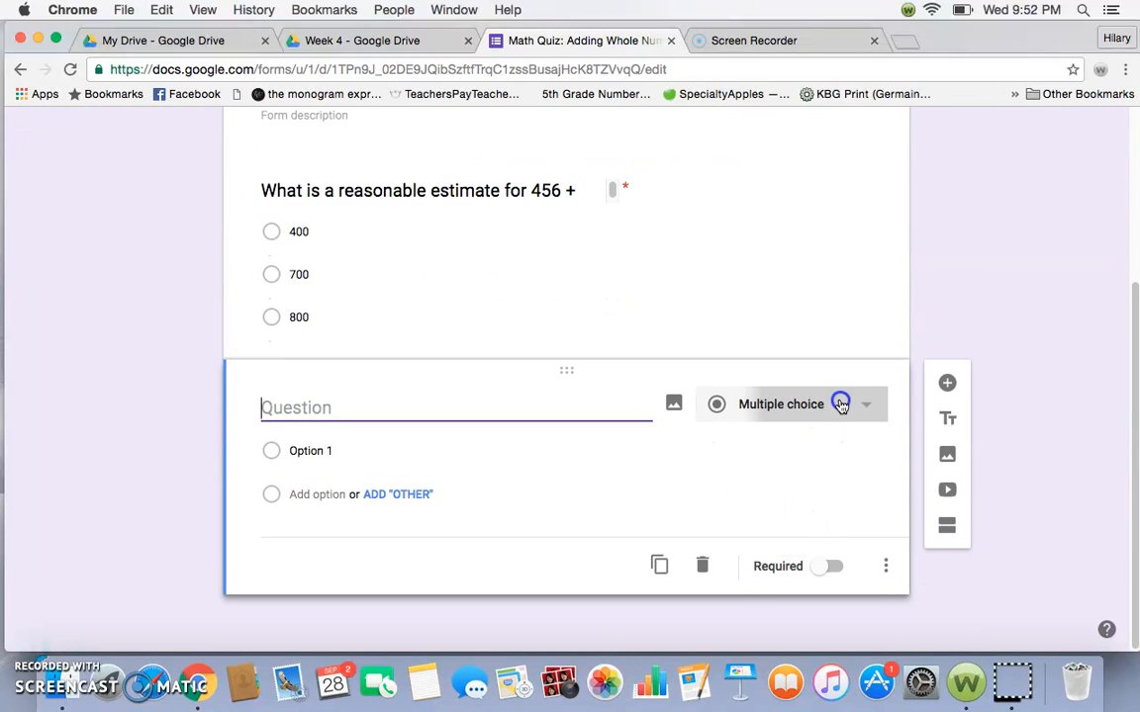
left_click(791, 354)
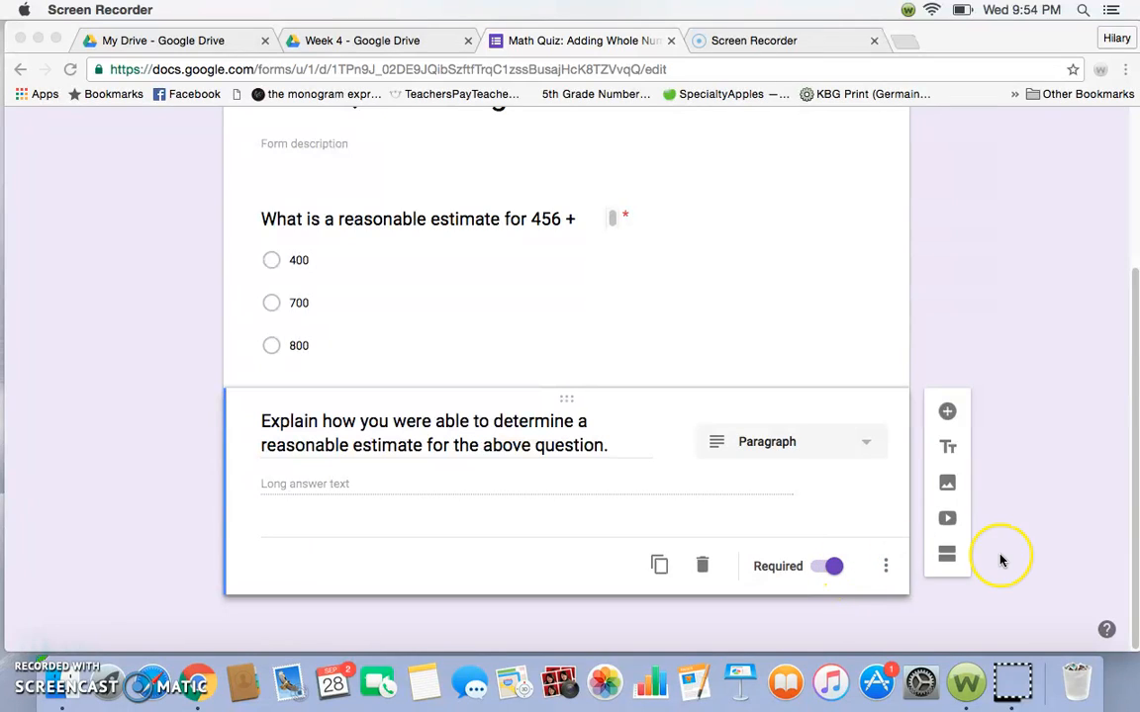
- Add a new section after the two questions and title it "Reflect on your Understanding"
scroll(1001, 560, "up", 3)
scroll(1001, 560, "down", 3)
left_click(945, 561)
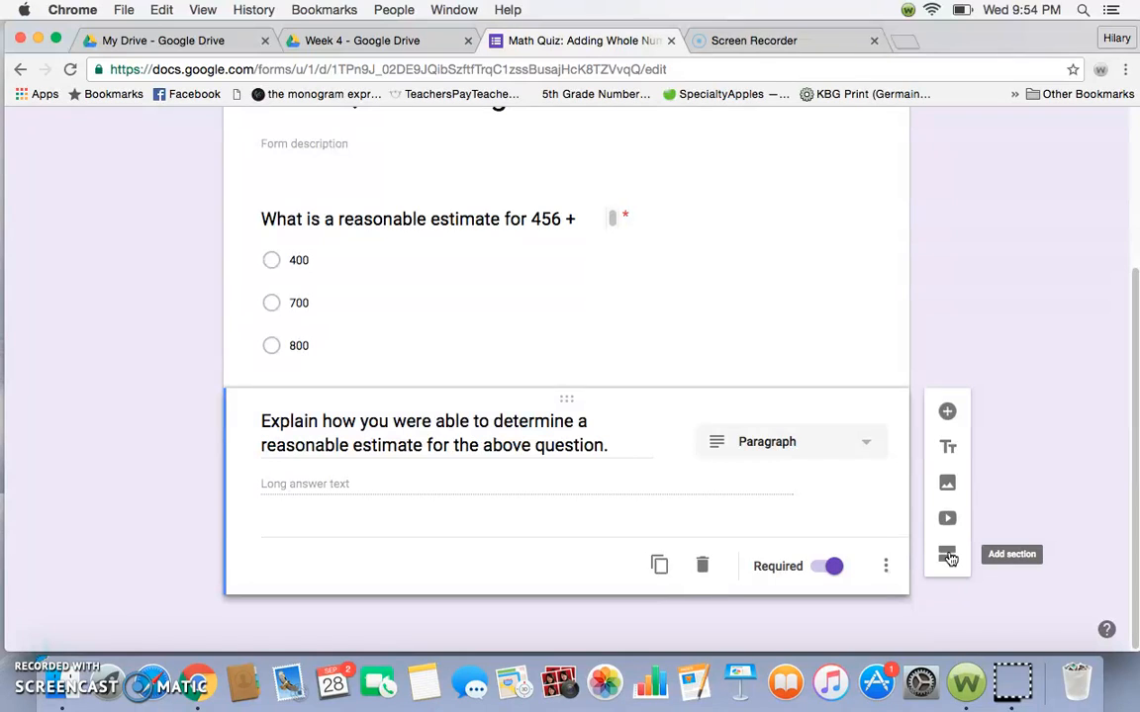
left_click(948, 557)
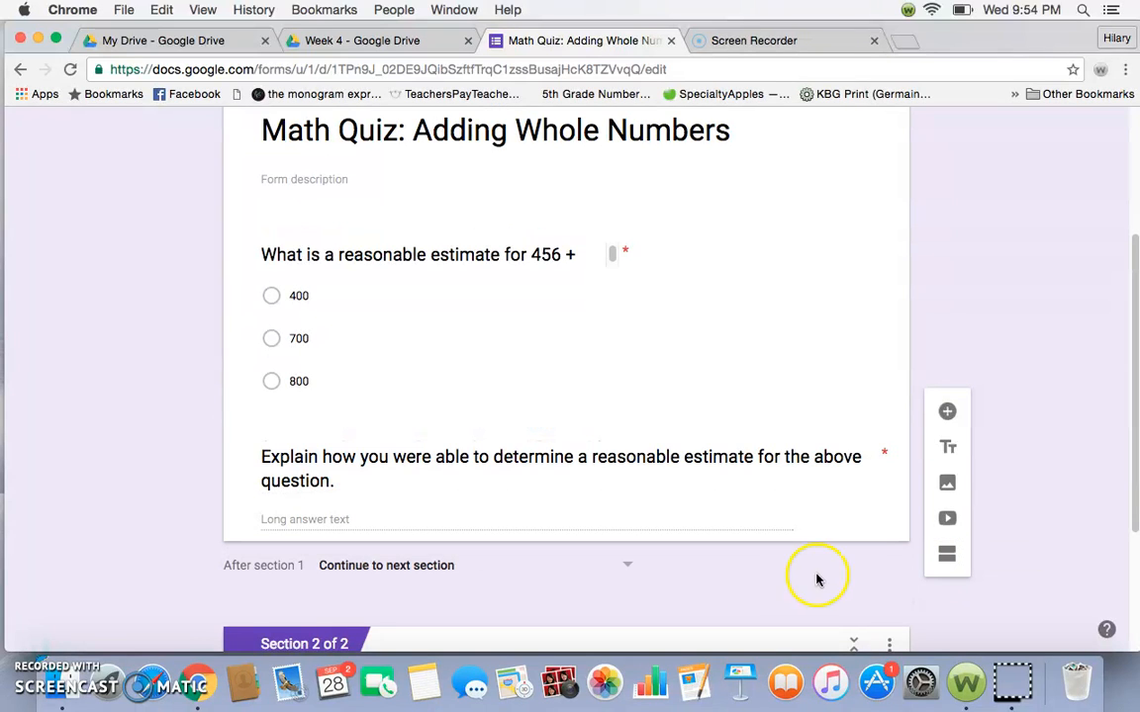
scroll(579, 515, "up", 5)
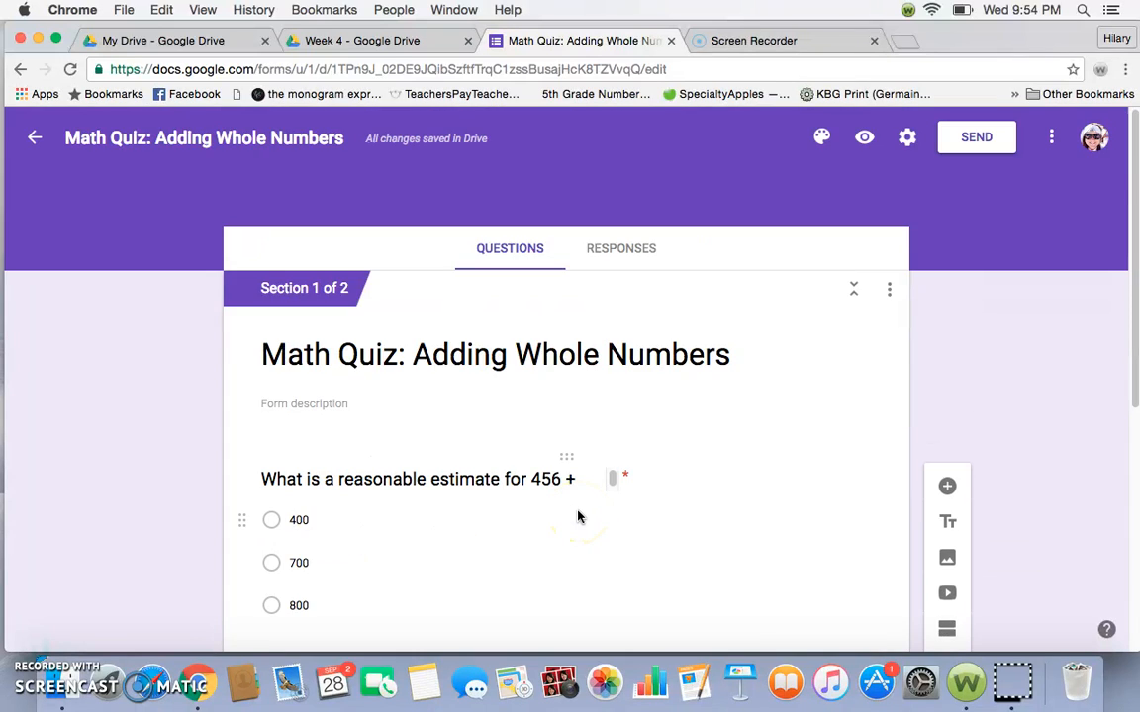
scroll(580, 512, "down", 5)
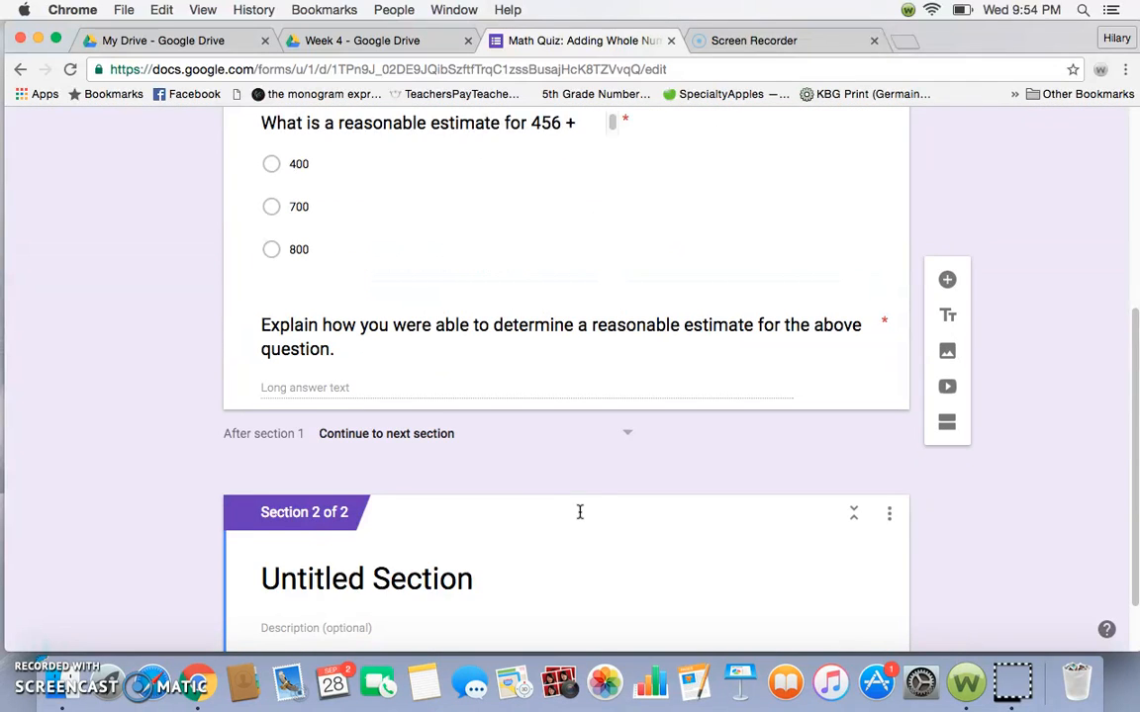
scroll(574, 514, "down", 2)
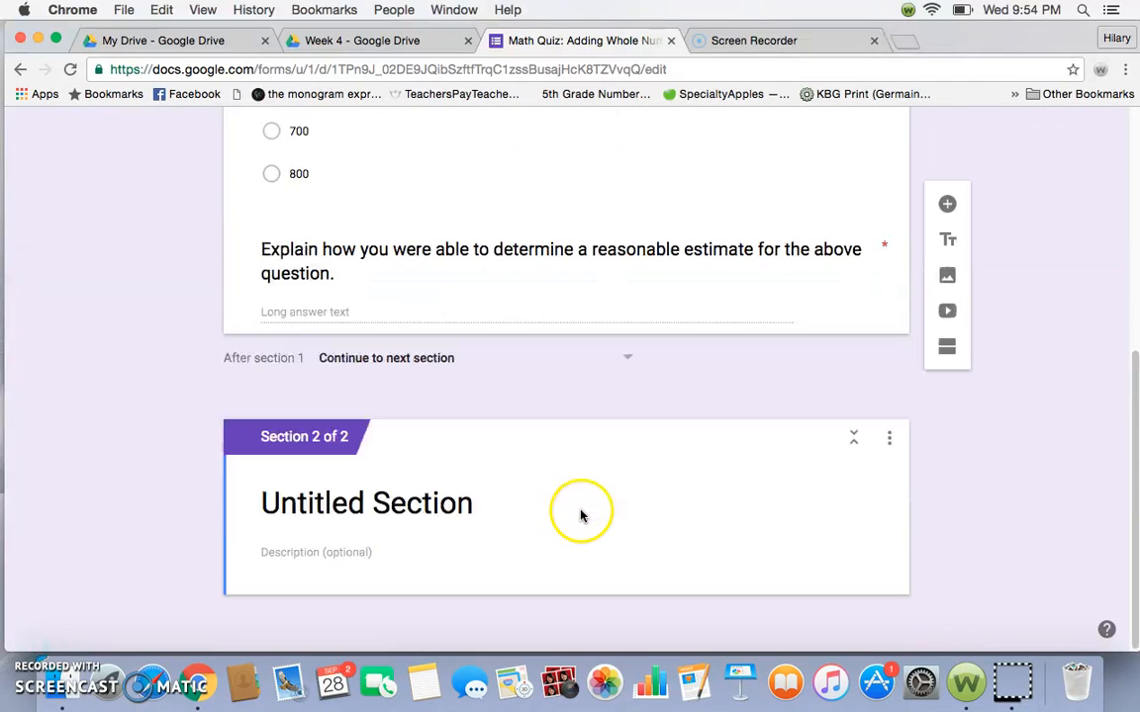
left_click(427, 504)
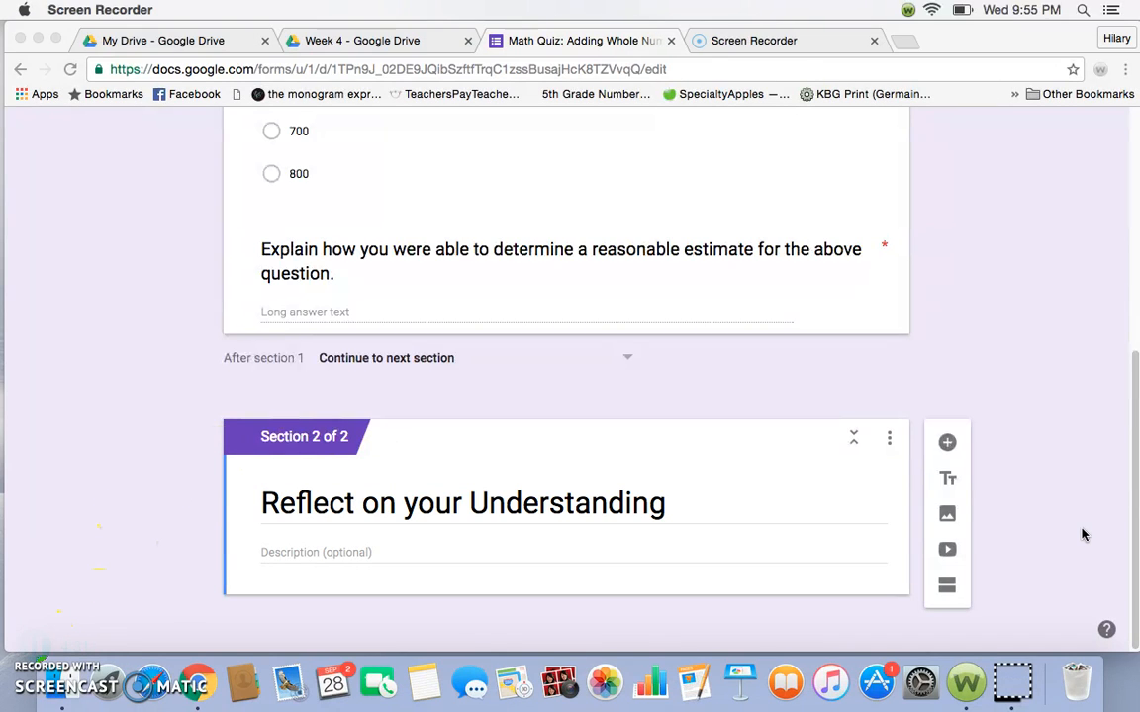
- Add a required Linear scale question, 1 (Novice) to 4 (Distinguished), reading "Using the class self reflection rubric, rate your confidence and understanding of adding whole numbers."
left_click(948, 446)
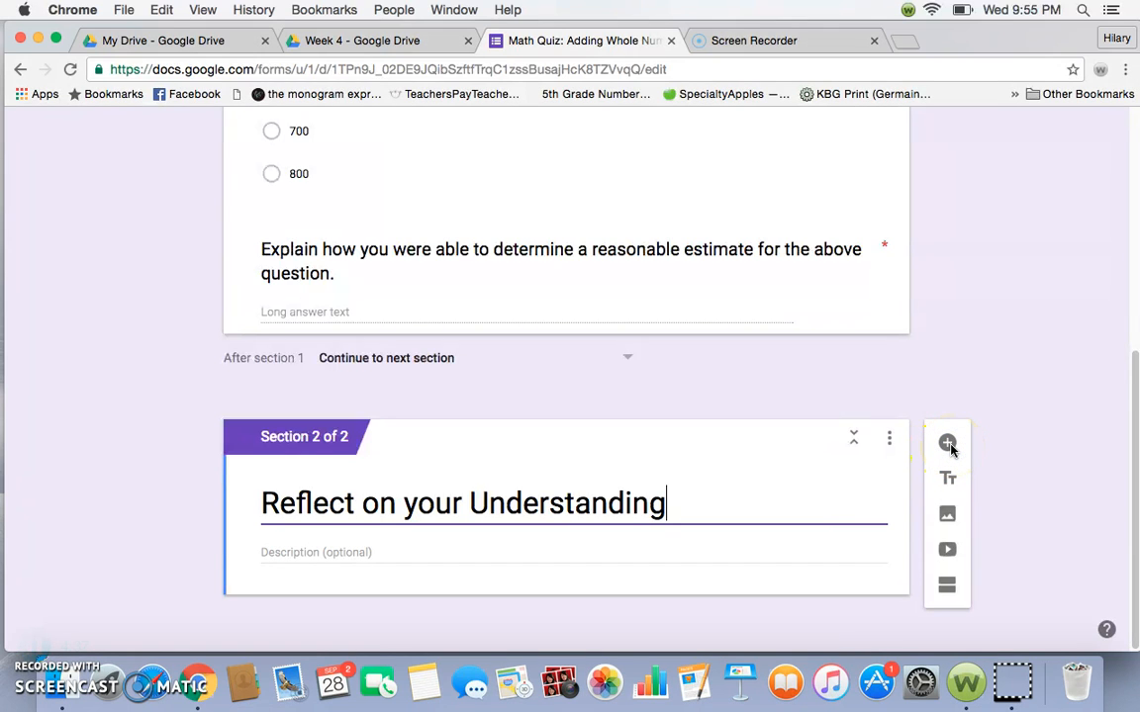
left_click(947, 444)
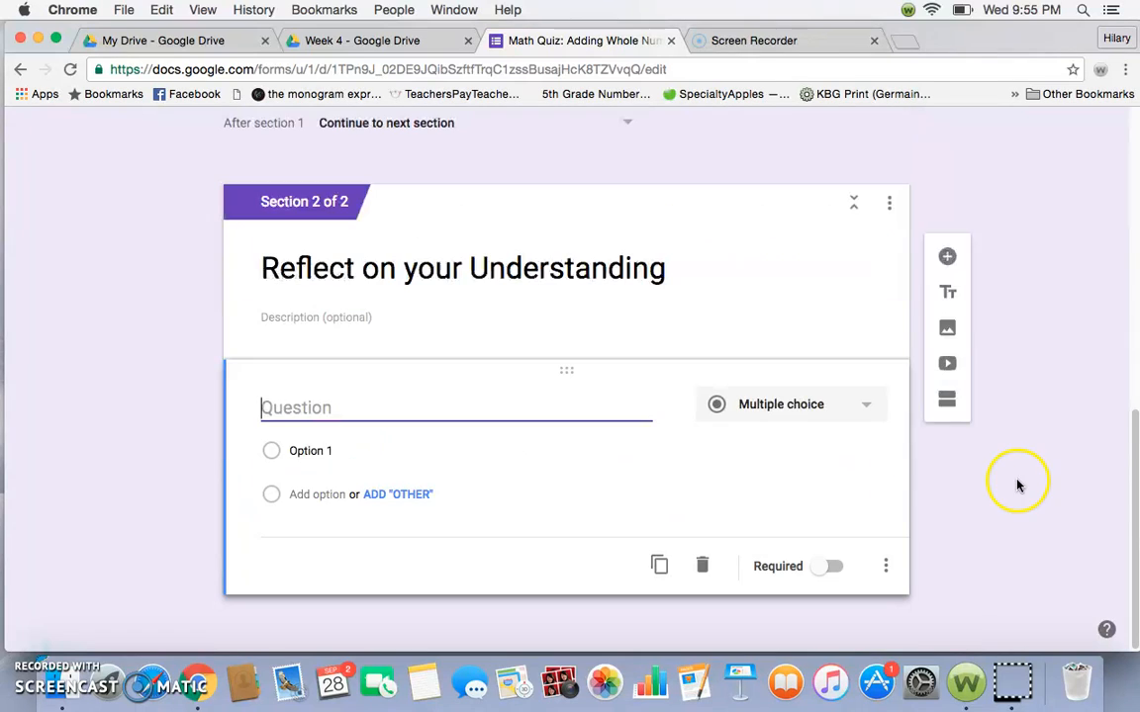
left_click(840, 402)
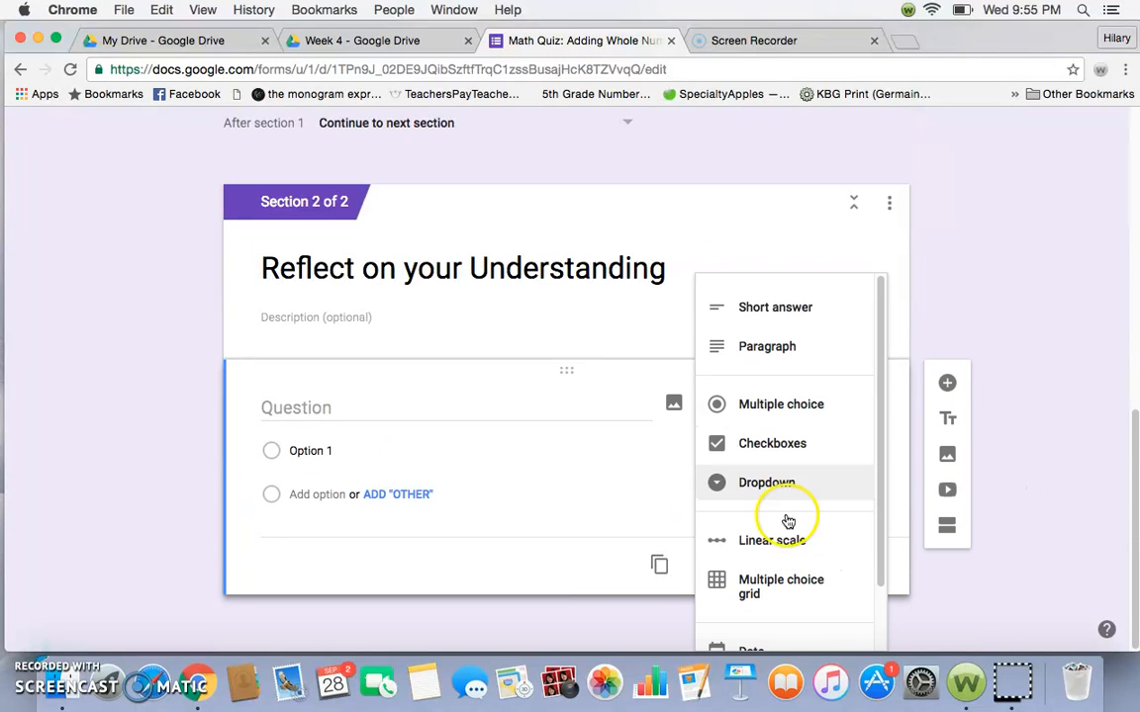
left_click(786, 550)
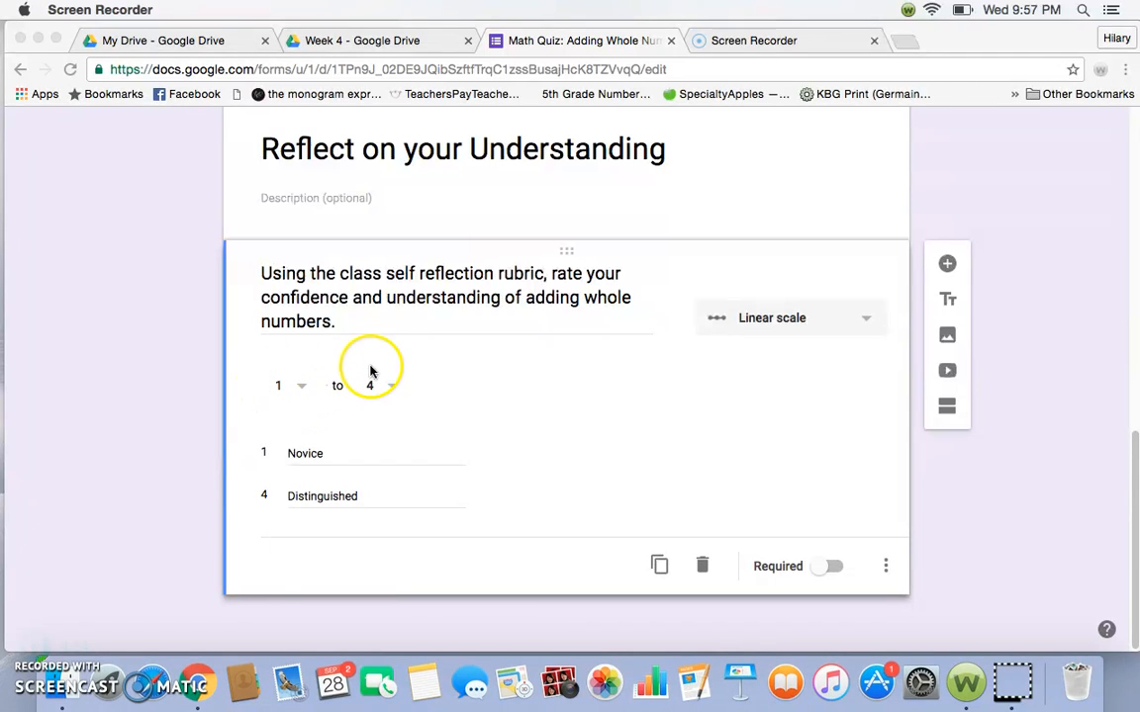
left_click(301, 387)
left_click(299, 387)
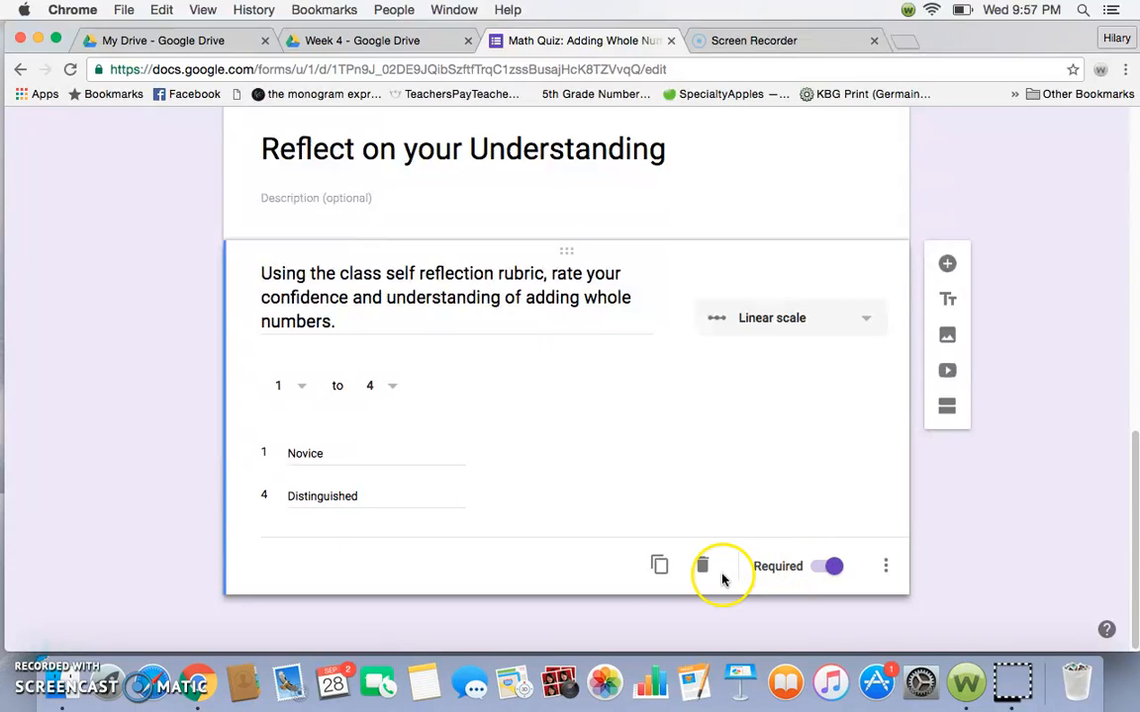
left_click(32, 646)
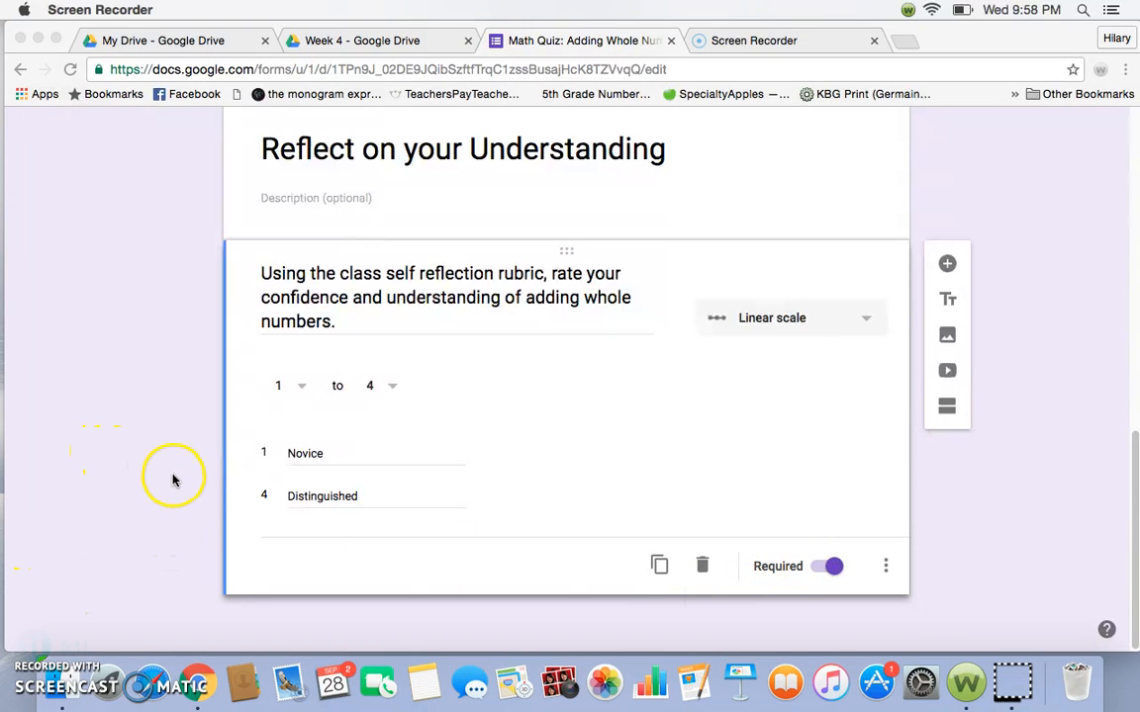
- Change the form's theme color to pink
scroll(168, 454, "up", 10)
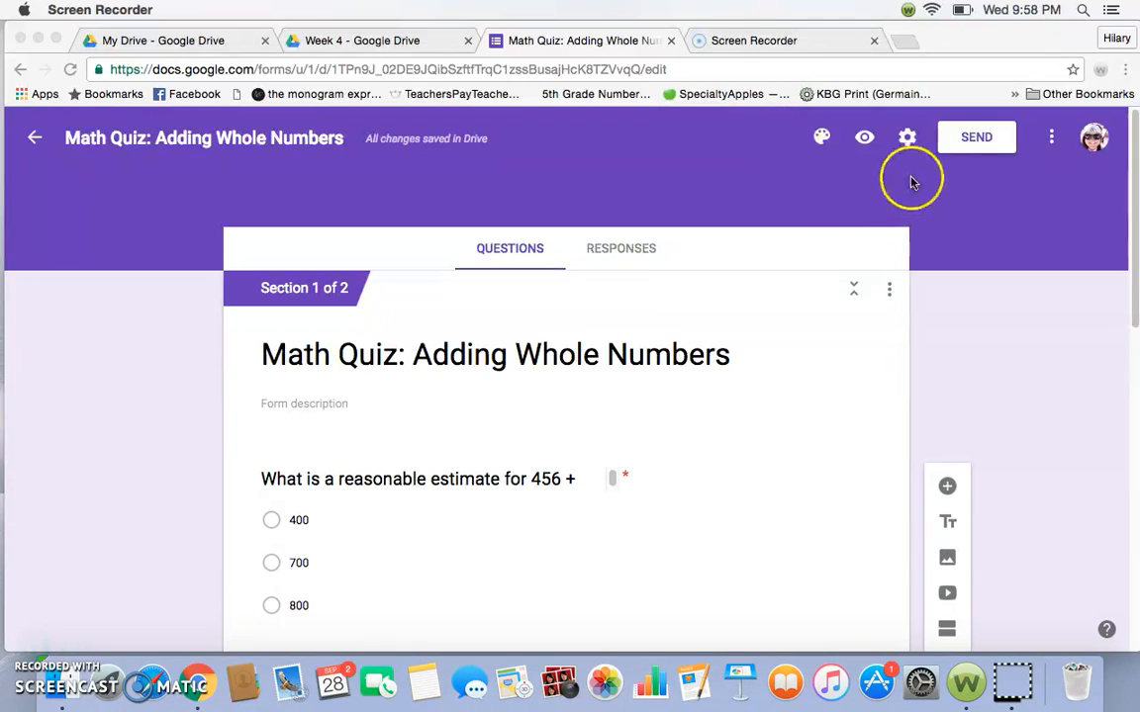
left_click(824, 139)
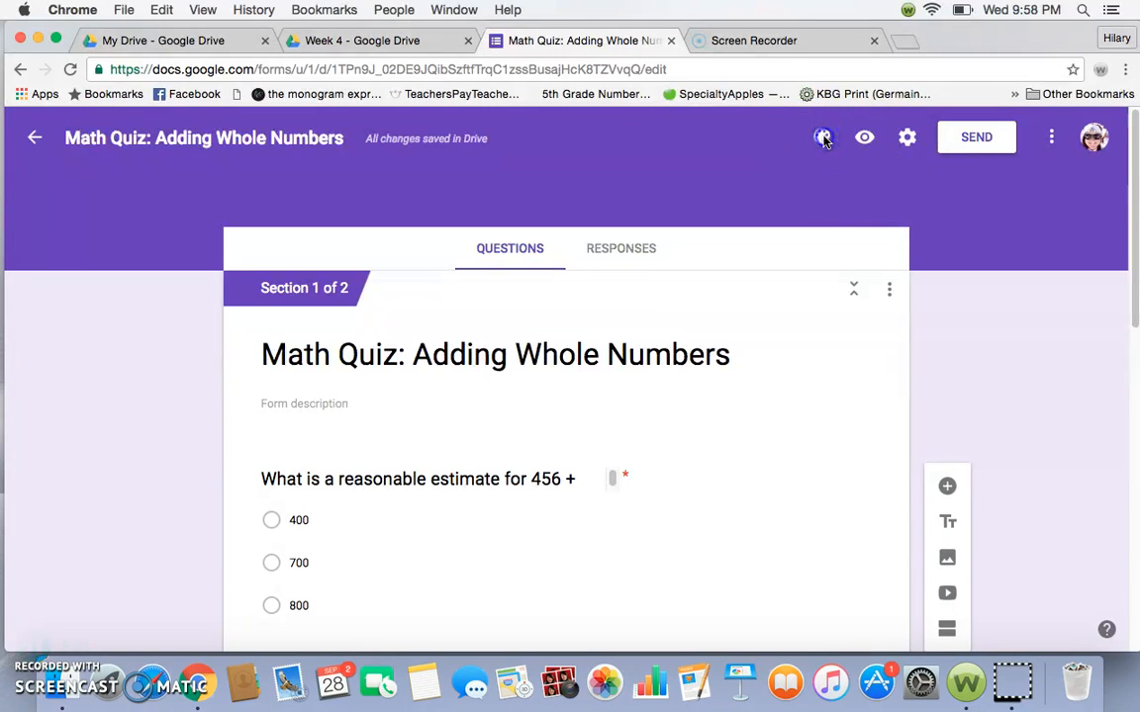
left_click(824, 139)
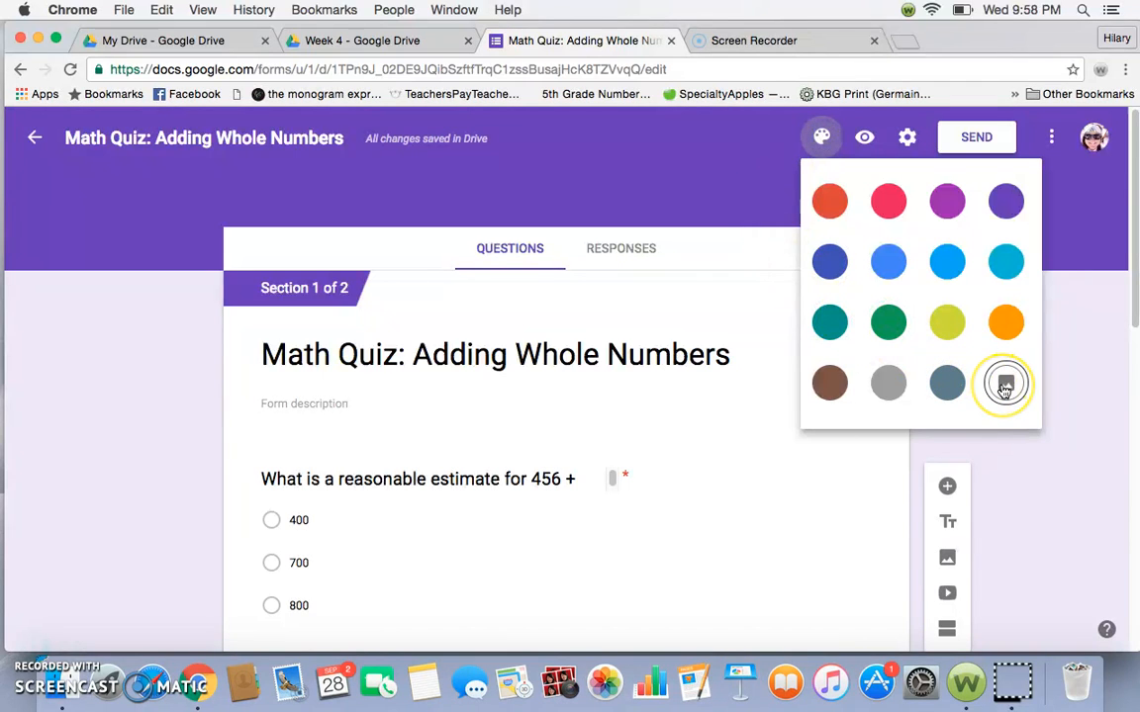
left_click(889, 204)
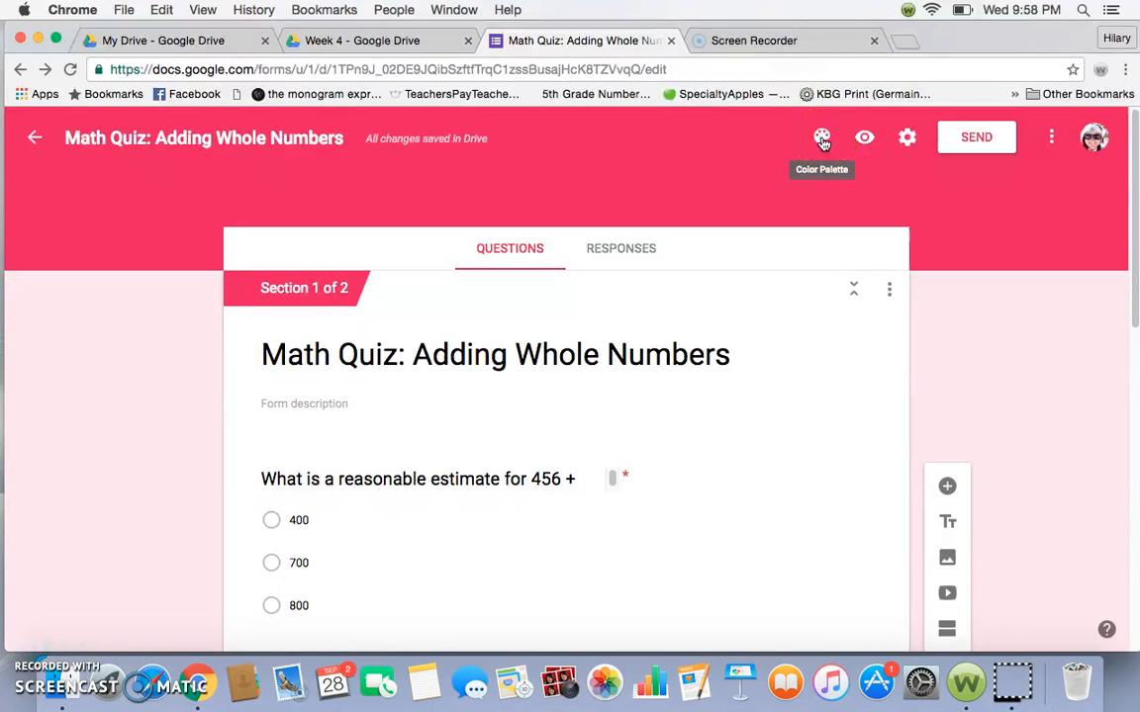
- Apply the blue microscope photo from the Work and School themes as the form's header image
left_click(822, 140)
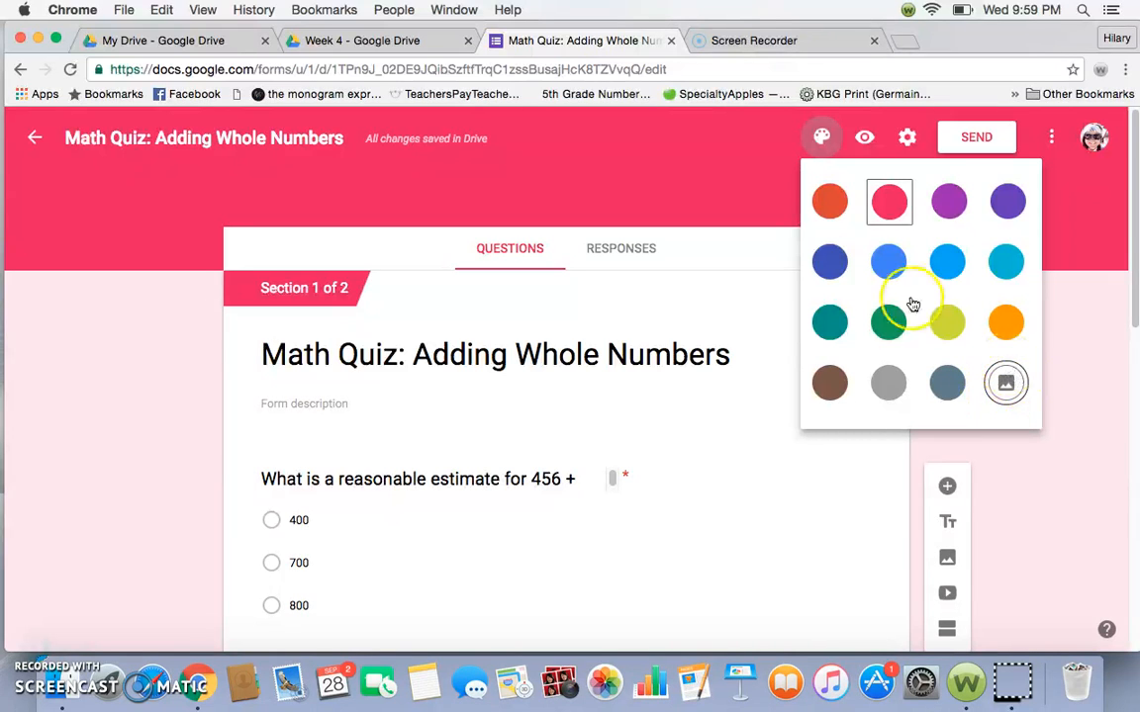
left_click(1005, 382)
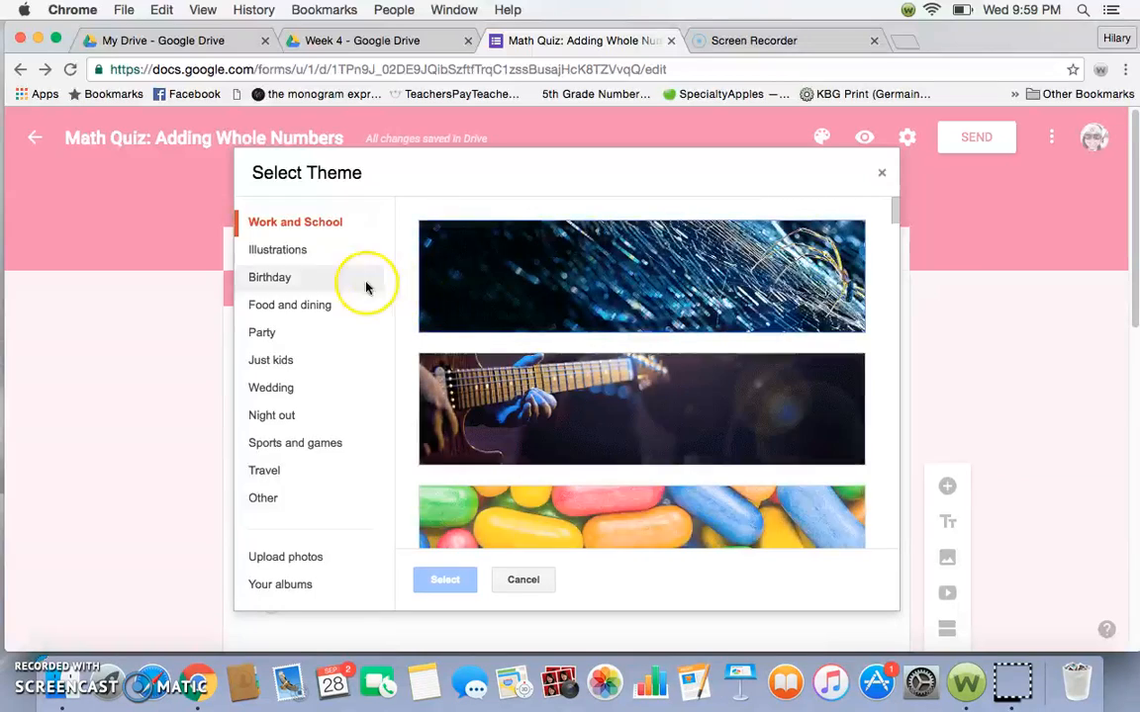
scroll(670, 349, "down", 10)
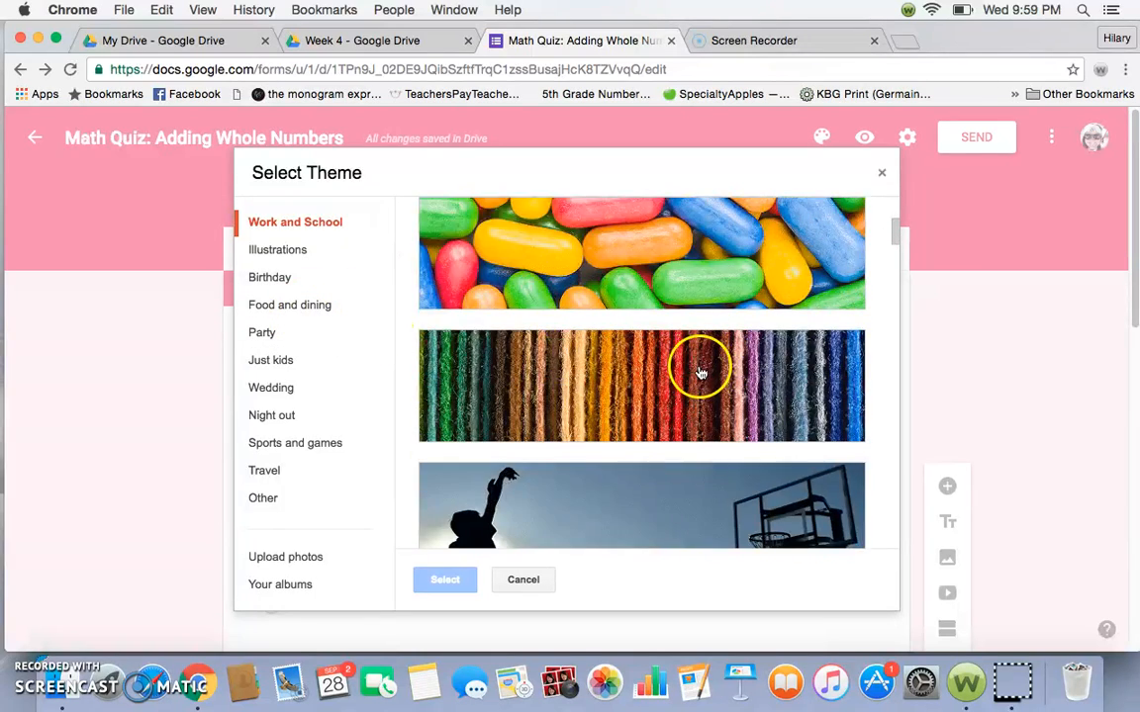
scroll(656, 388, "down", 5)
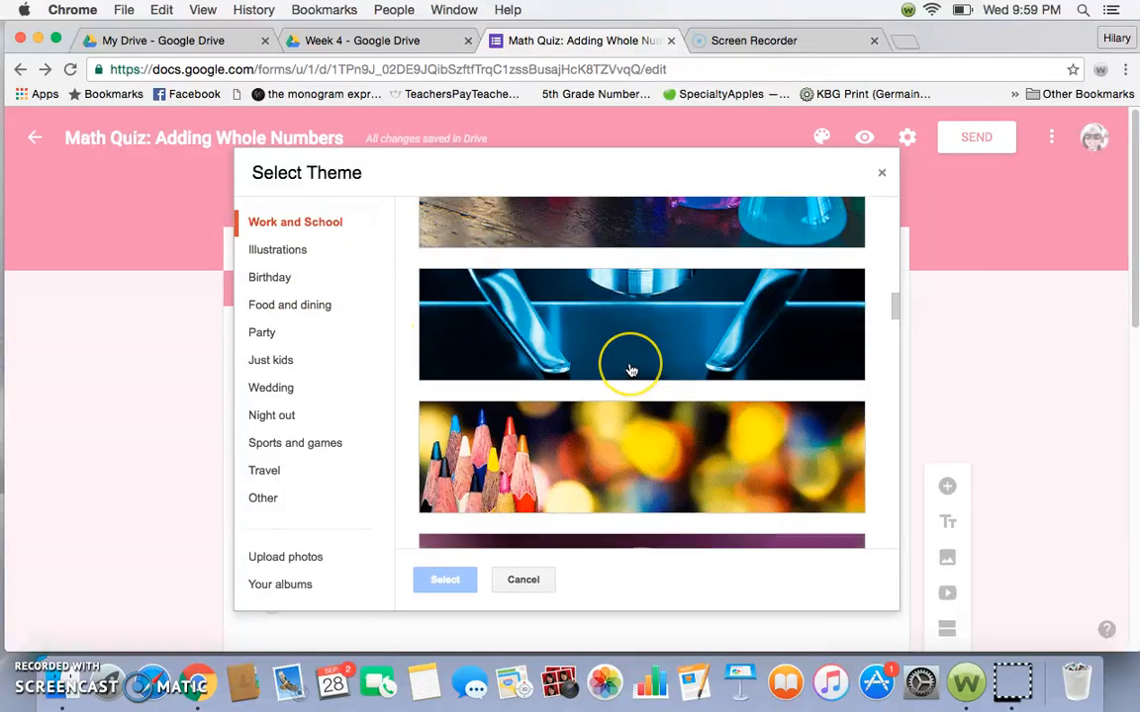
scroll(634, 381, "up", 1)
scroll(632, 374, "down", 1)
double_click(631, 370)
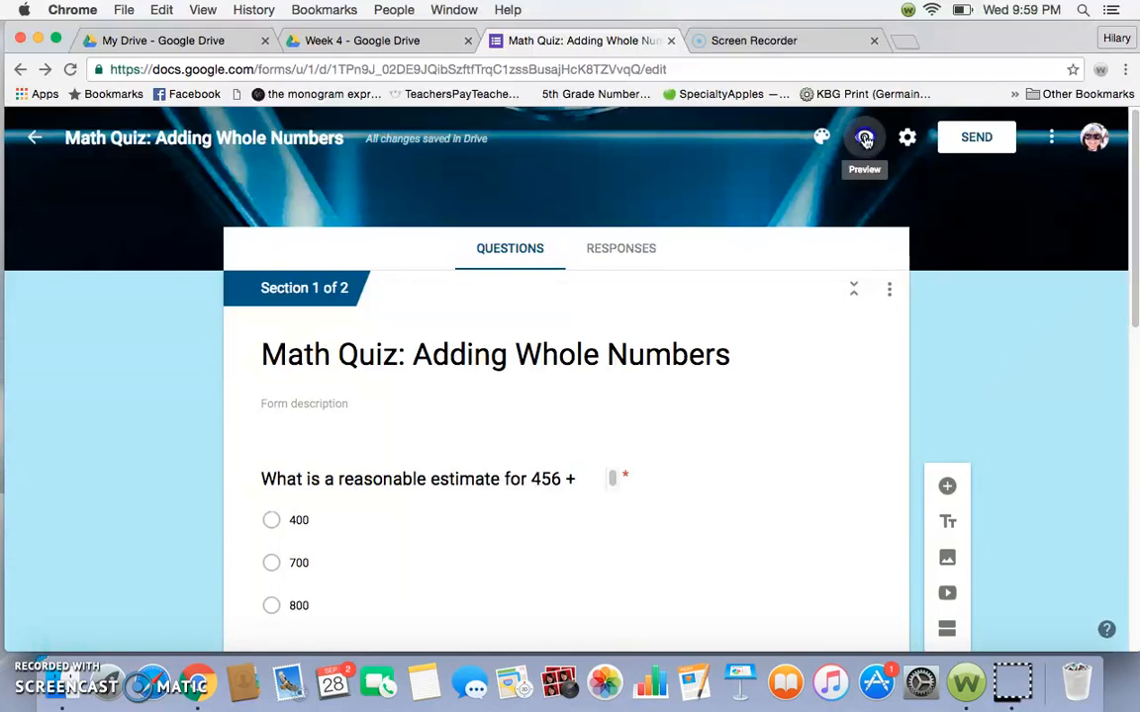
- Preview the form as respondents see it and look over the questions in its first section
left_click(864, 139)
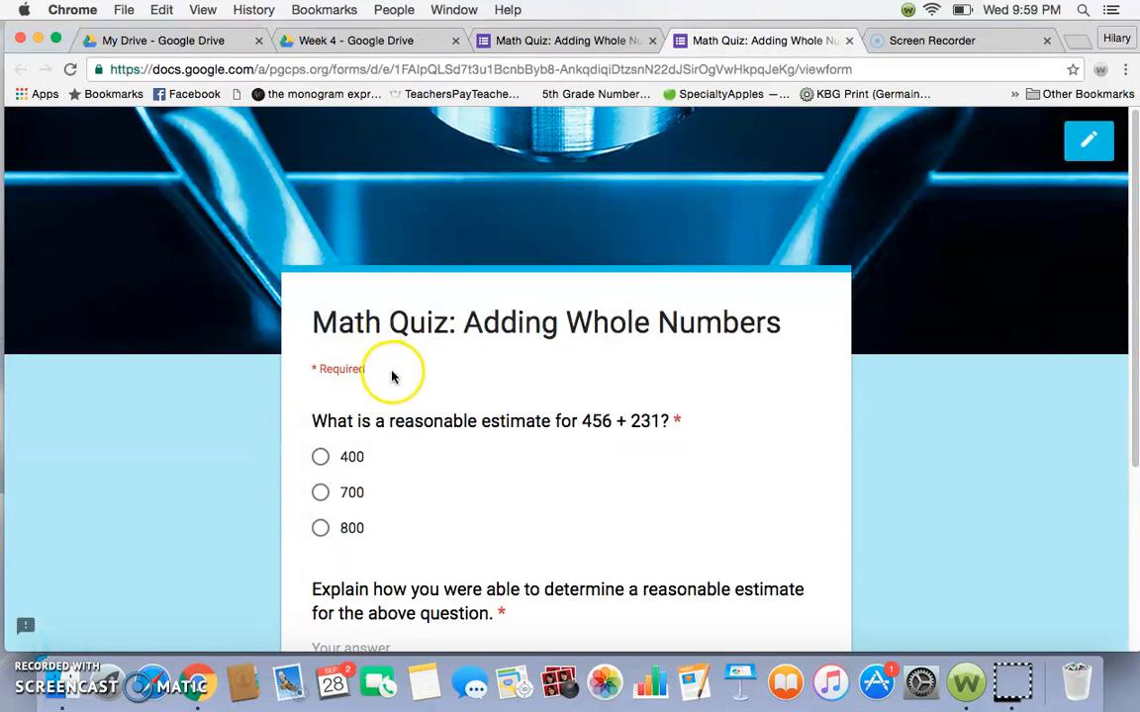
scroll(436, 377, "down", 5)
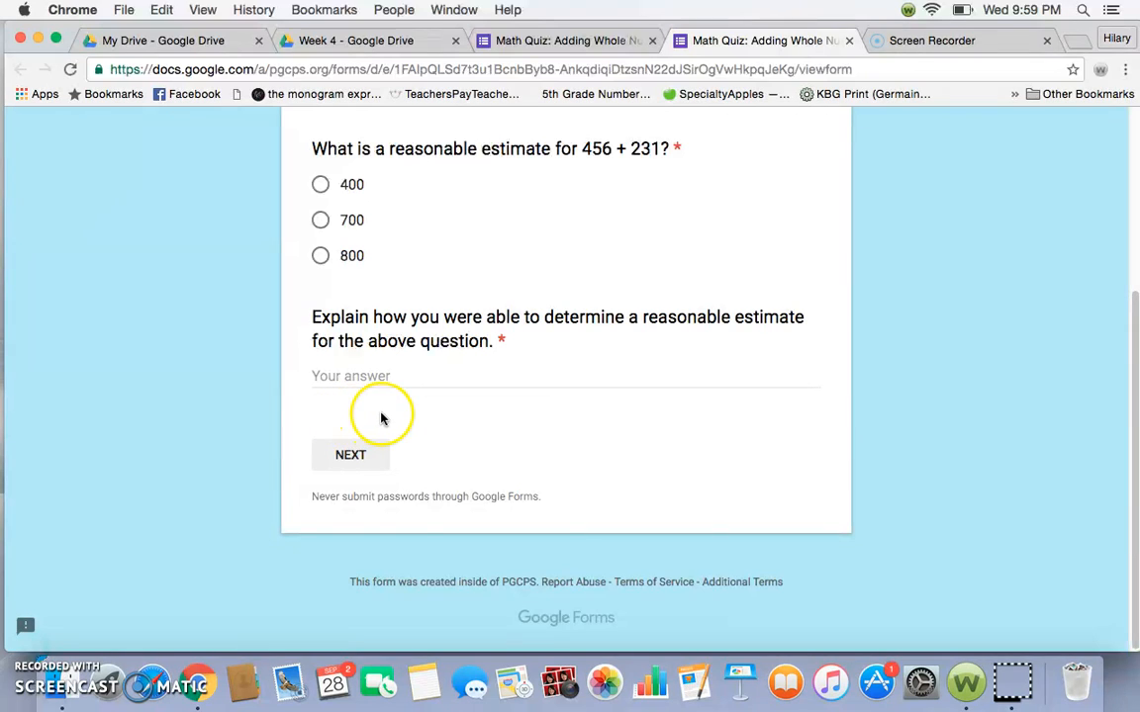
scroll(465, 431, "up", 3)
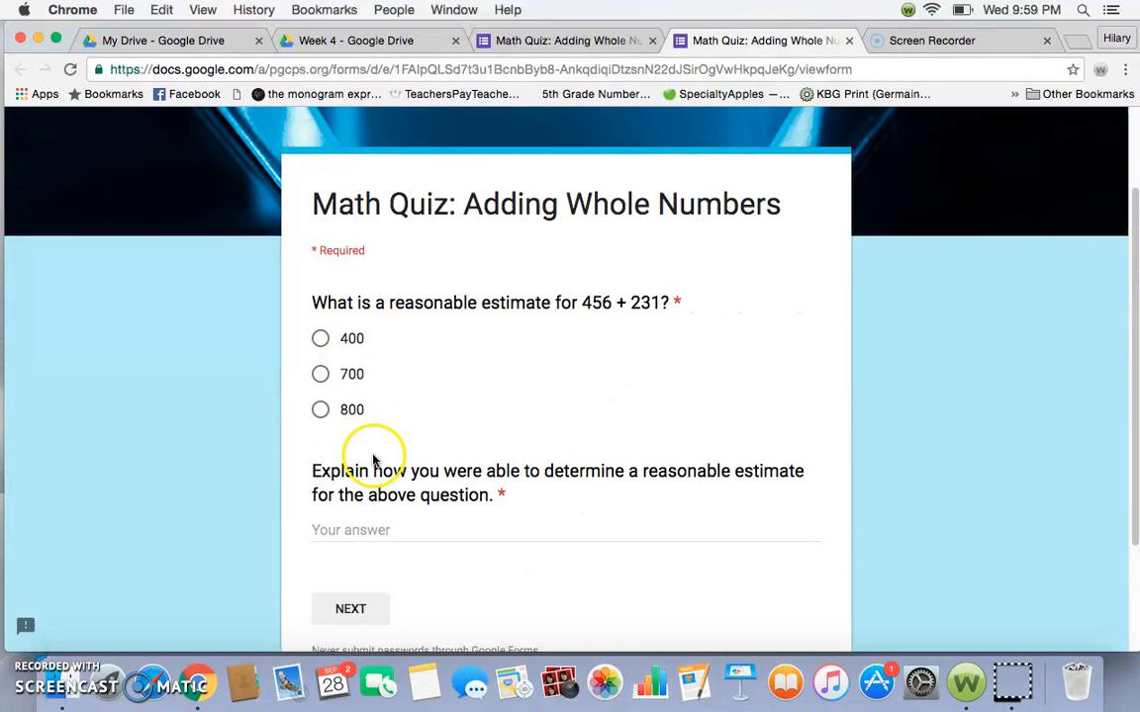
scroll(371, 604, "down", 3)
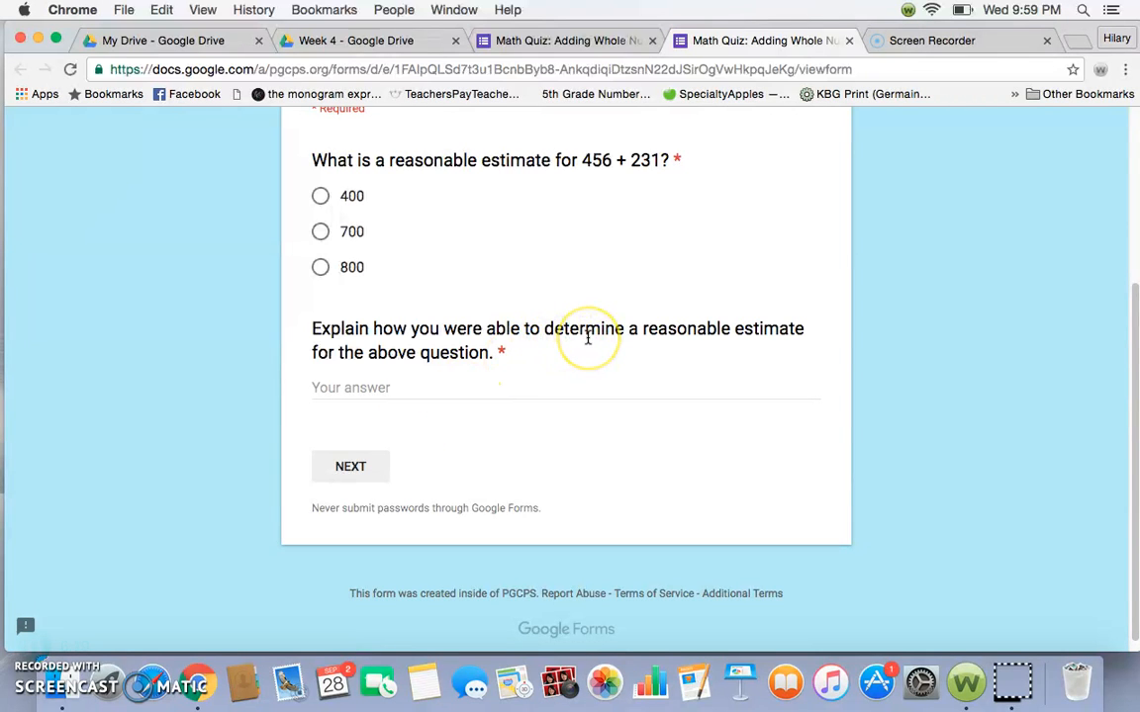
scroll(587, 336, "up", 5)
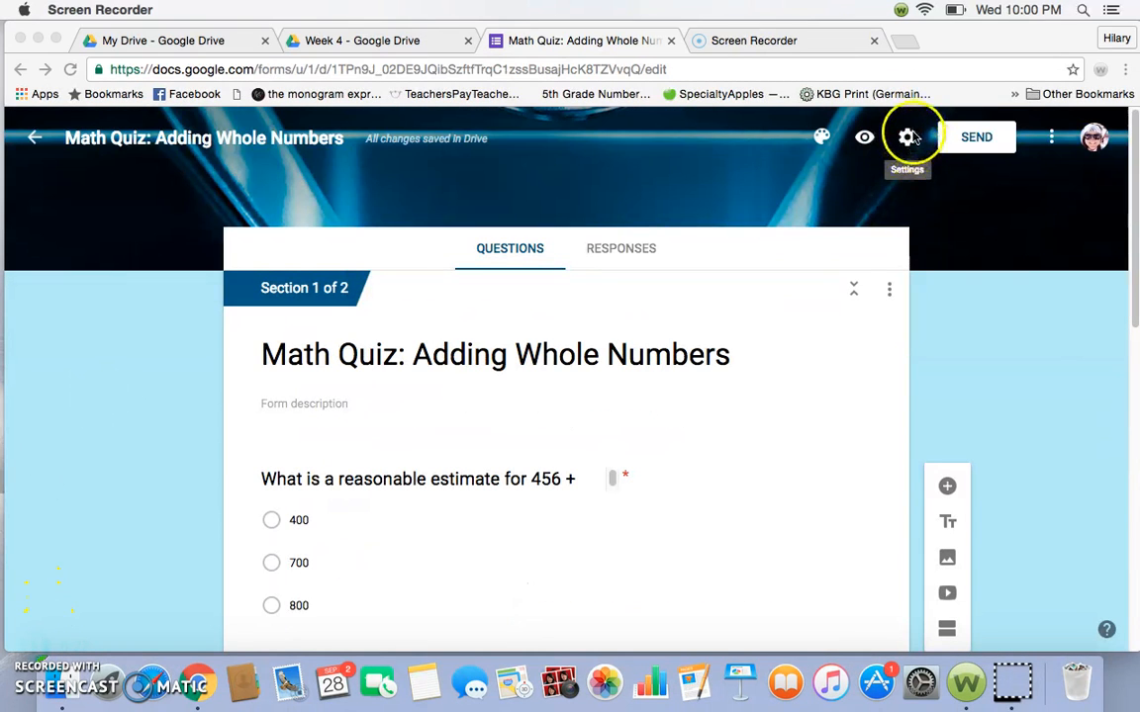
- Review the form's General, Presentation and Quizzes settings, and close them without saving any changes
left_click(908, 139)
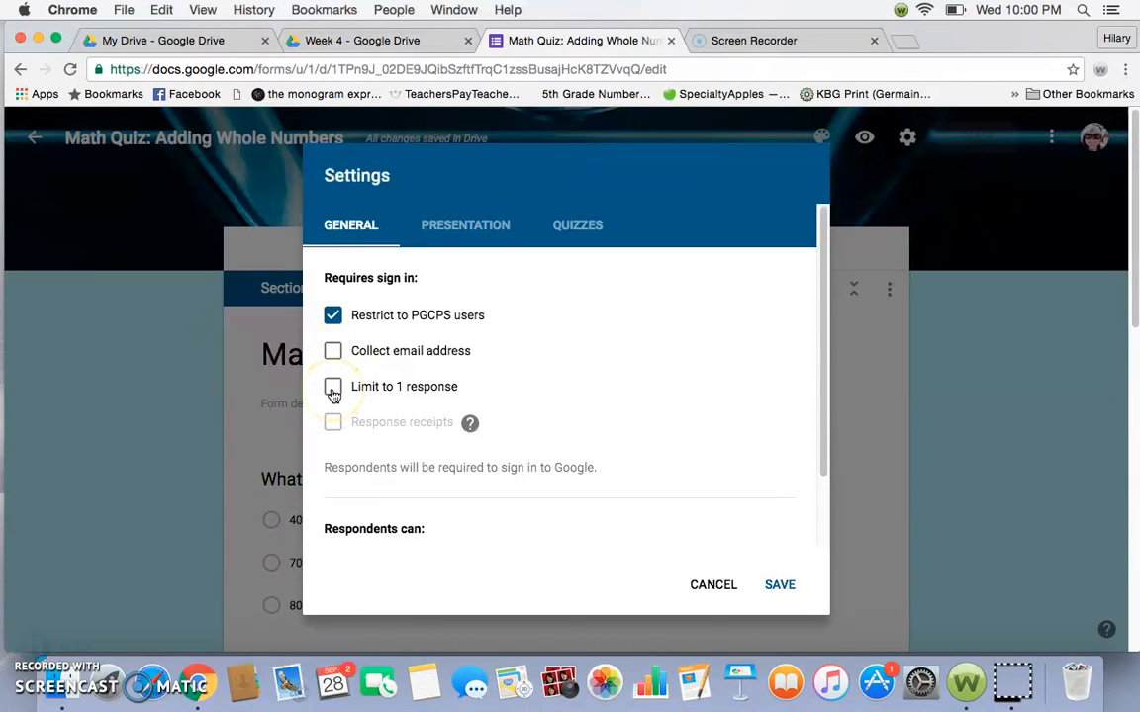
left_click(471, 224)
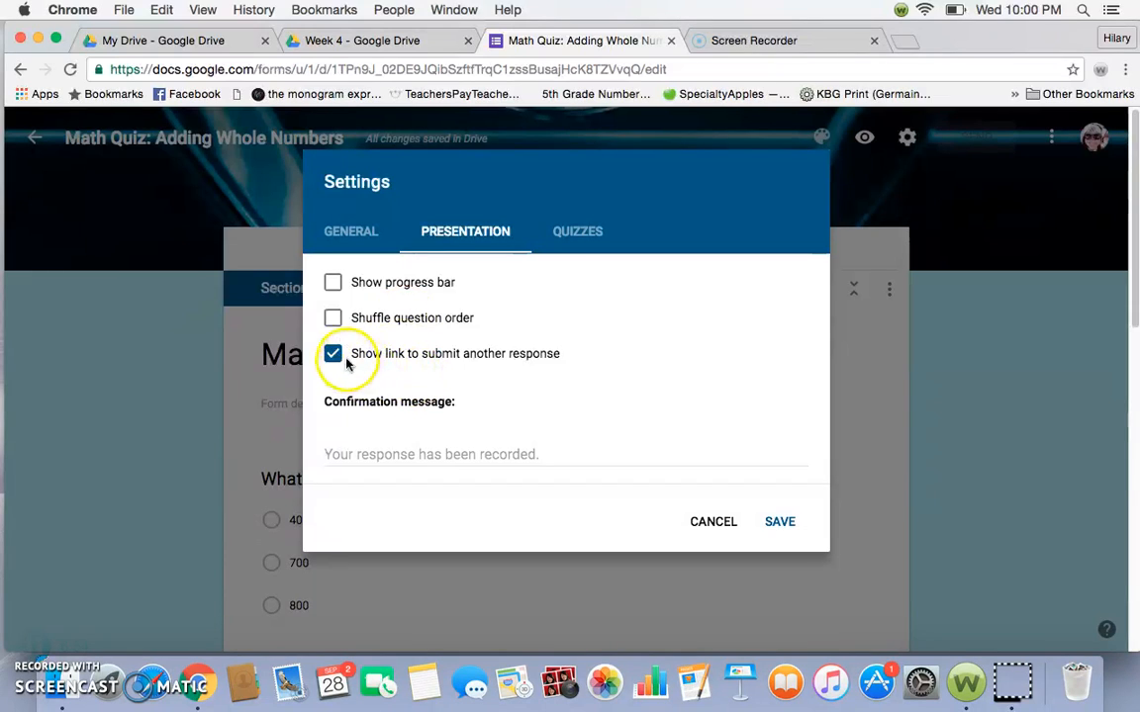
left_click(588, 236)
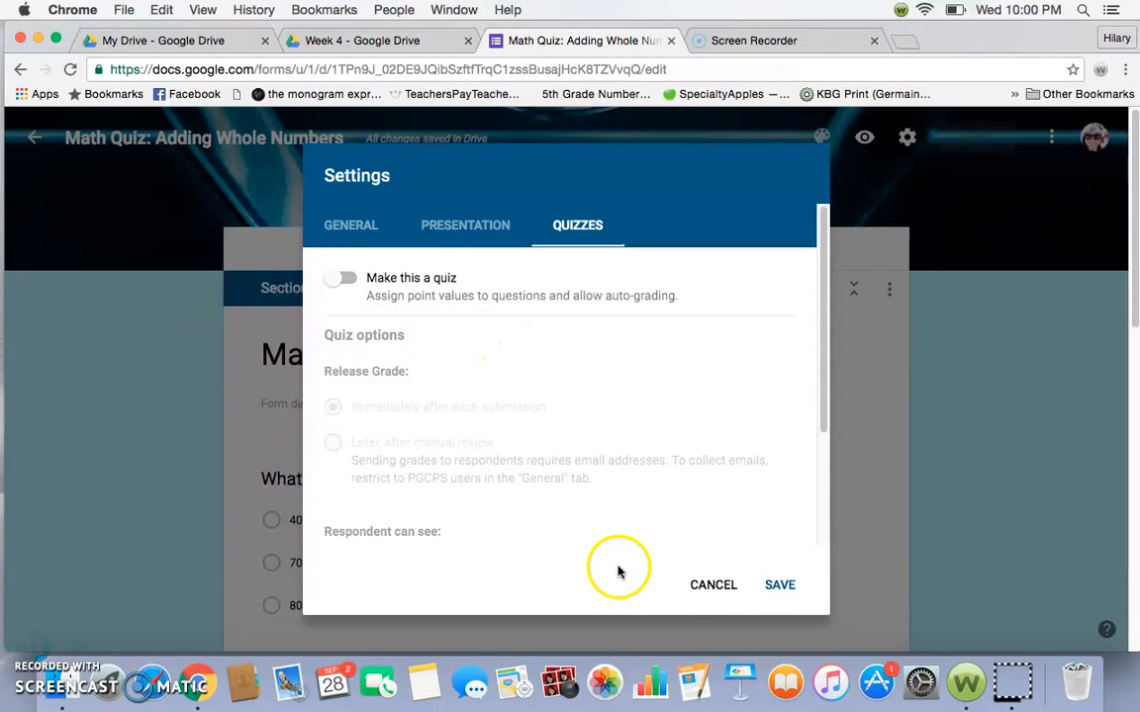
left_click(713, 585)
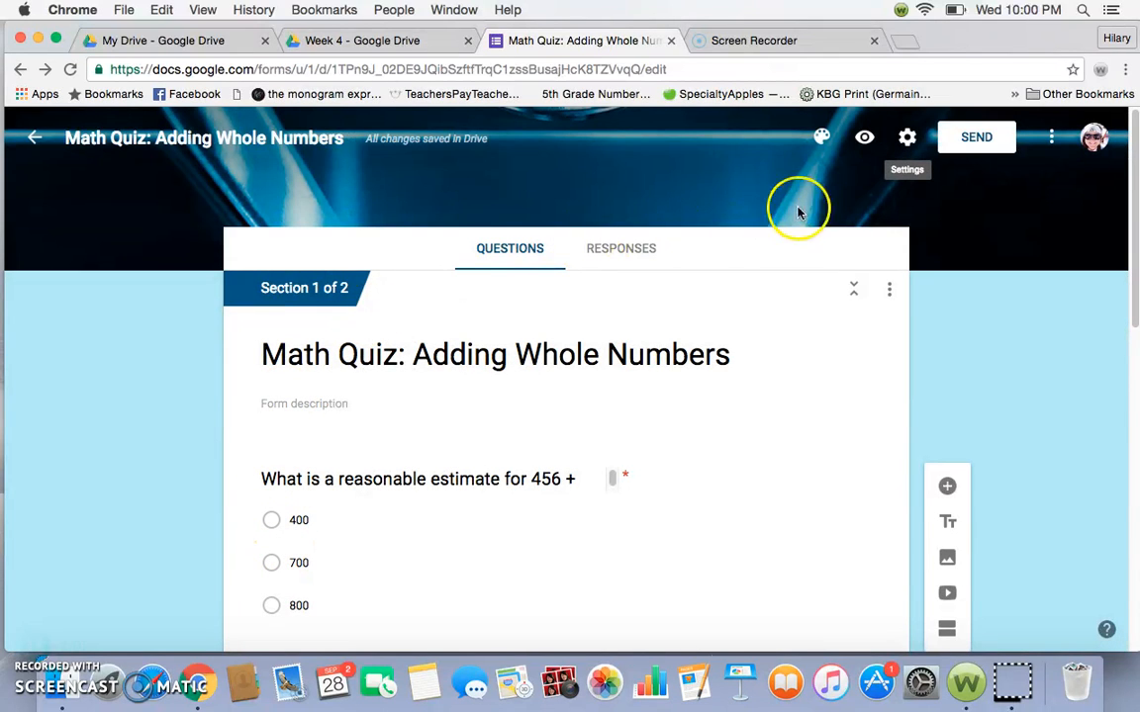
left_click(29, 653)
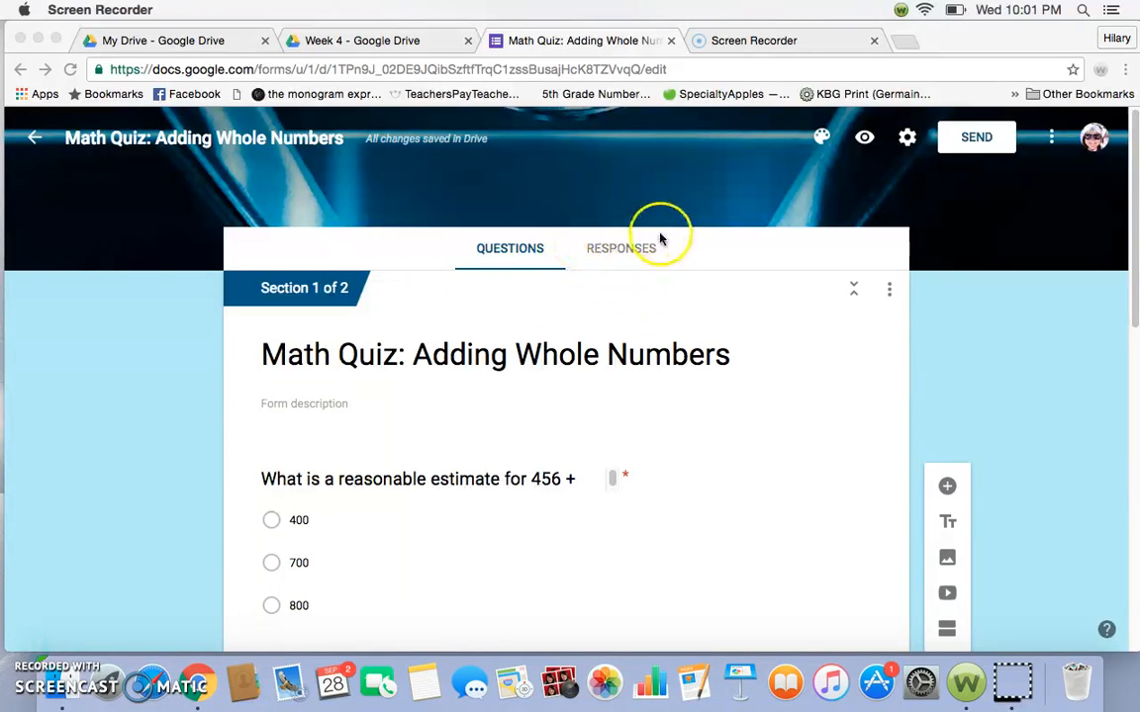
- Create a new spreadsheet as the destination for the form's responses, and exit the form editor
left_click(621, 251)
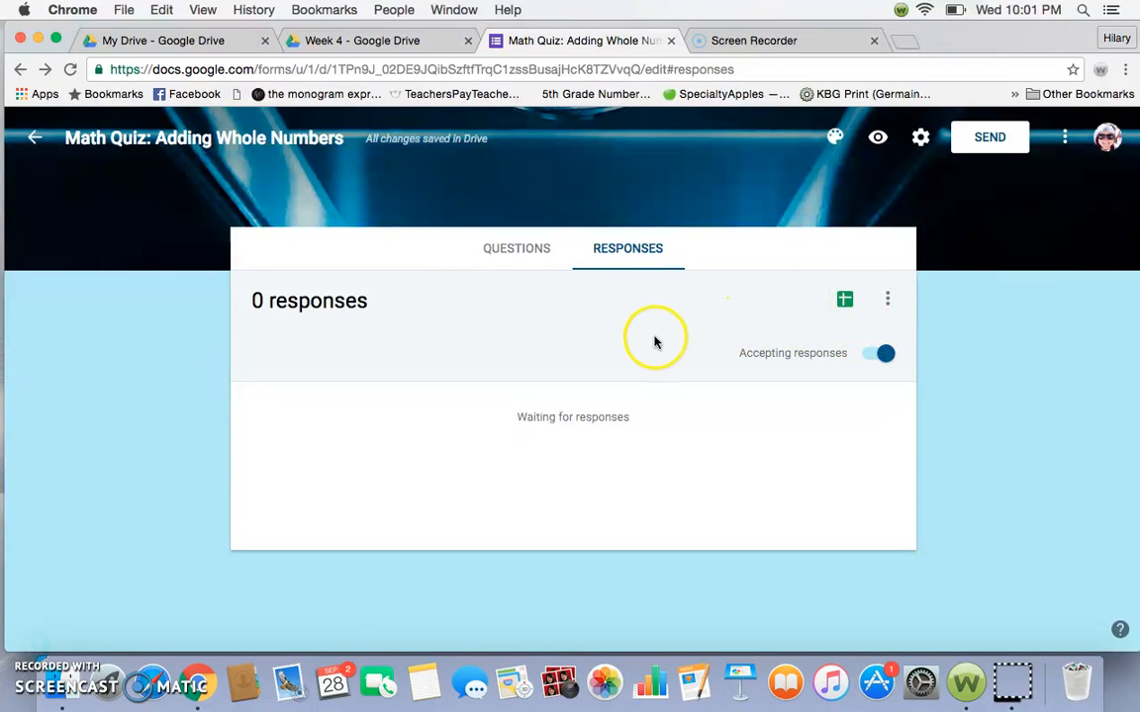
left_click(845, 299)
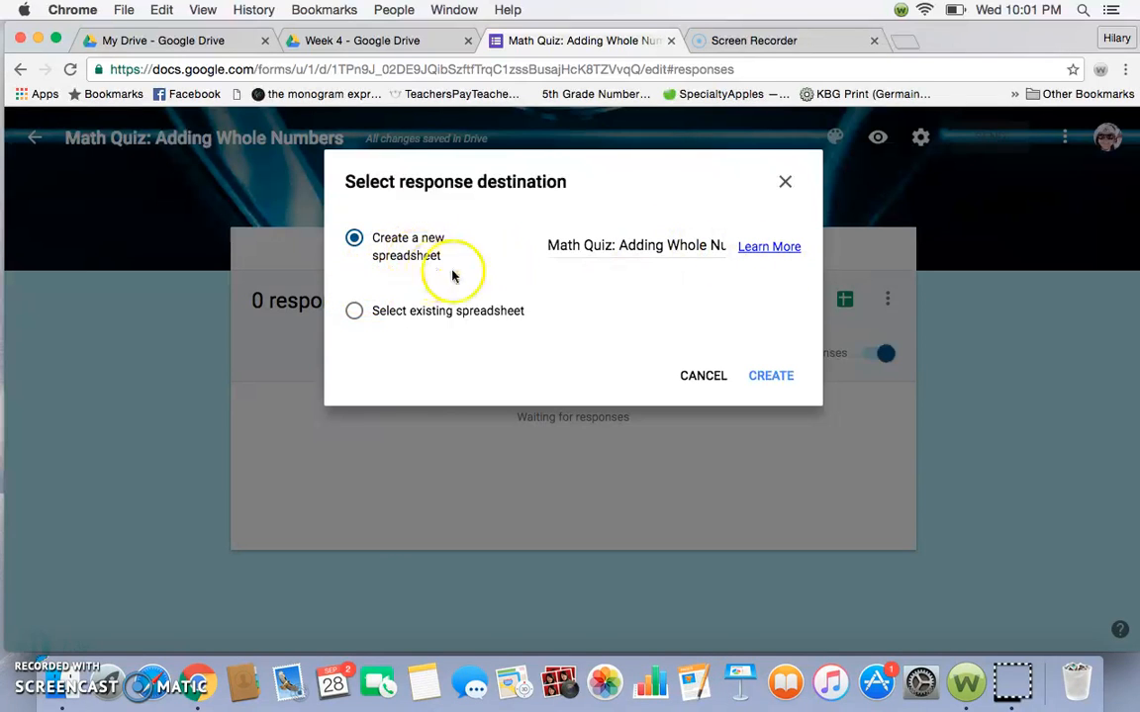
left_click(780, 378)
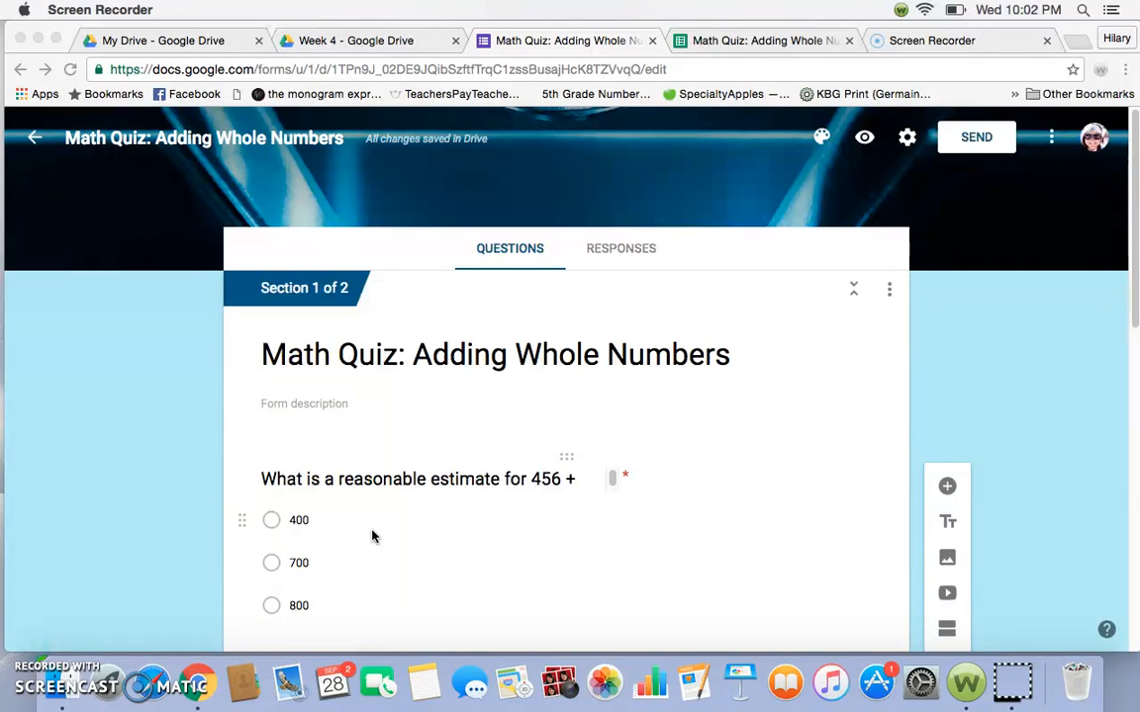
left_click(35, 139)
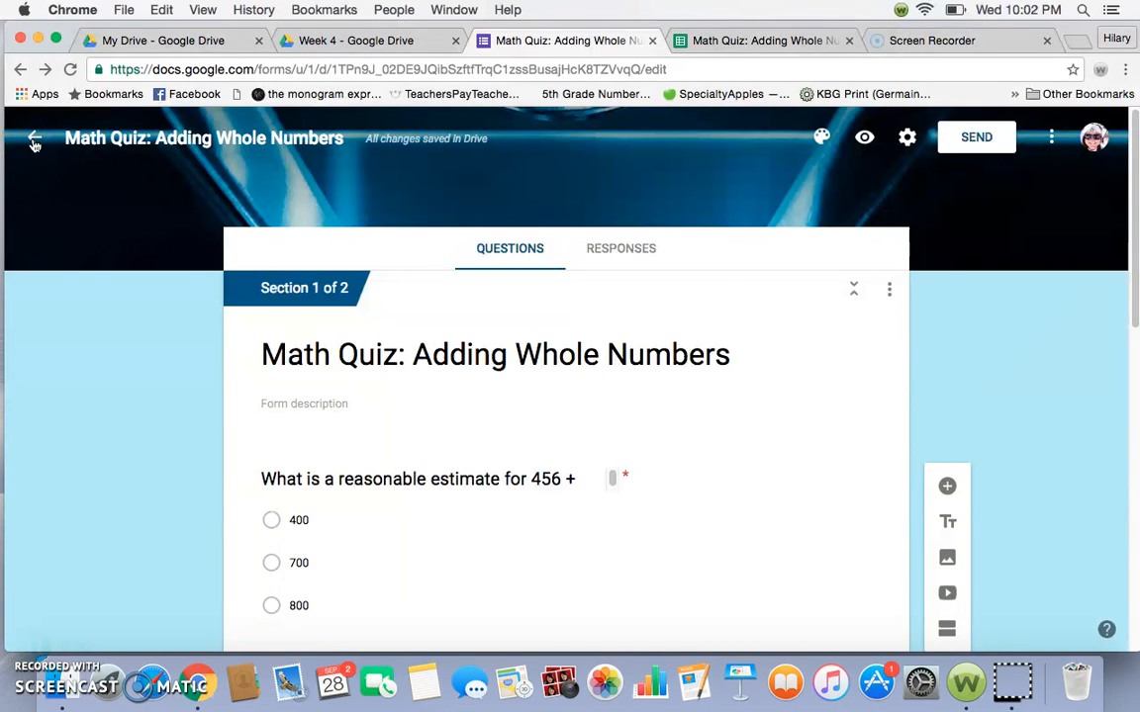